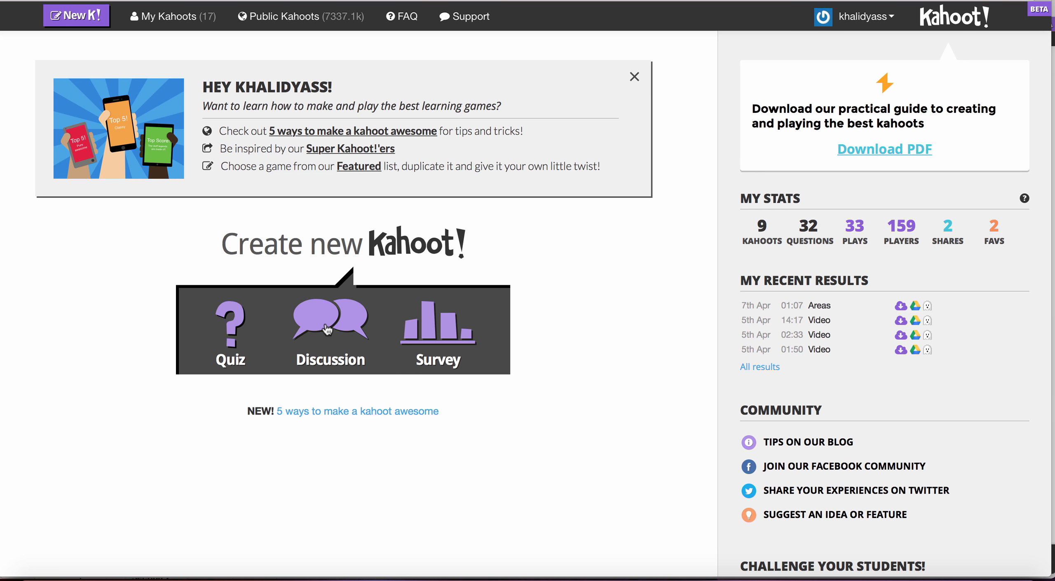
# Create a new quiz named "Angles and Polygons".
pyautogui.click(227, 332)
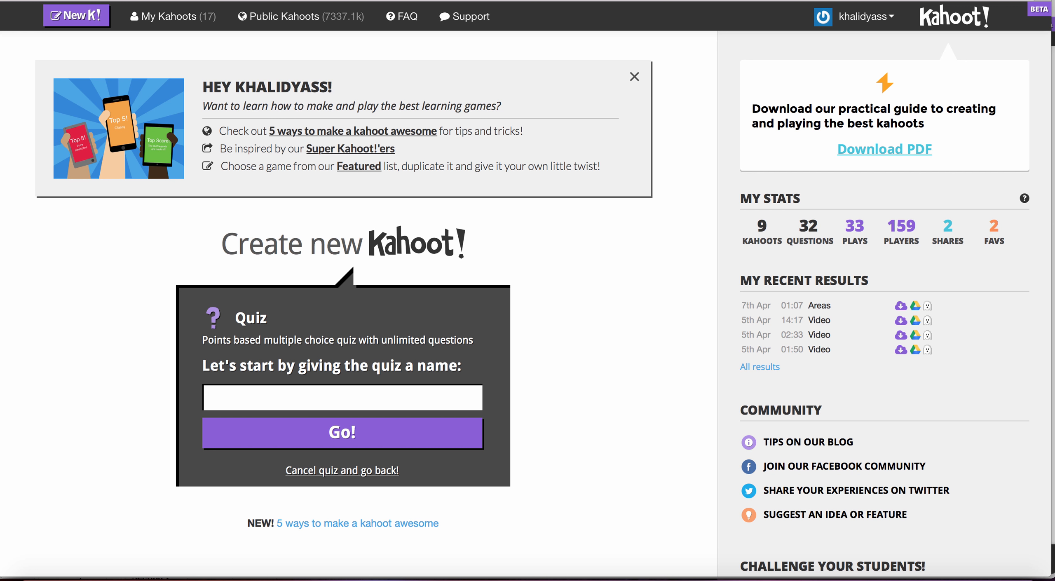
pyautogui.write('Angles and Polygons')
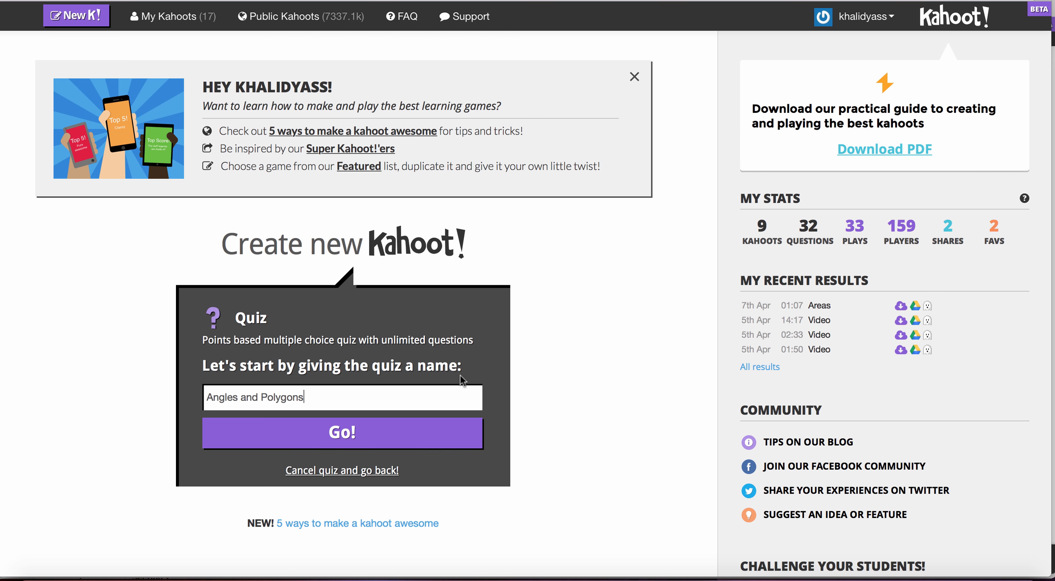
pyautogui.click(427, 433)
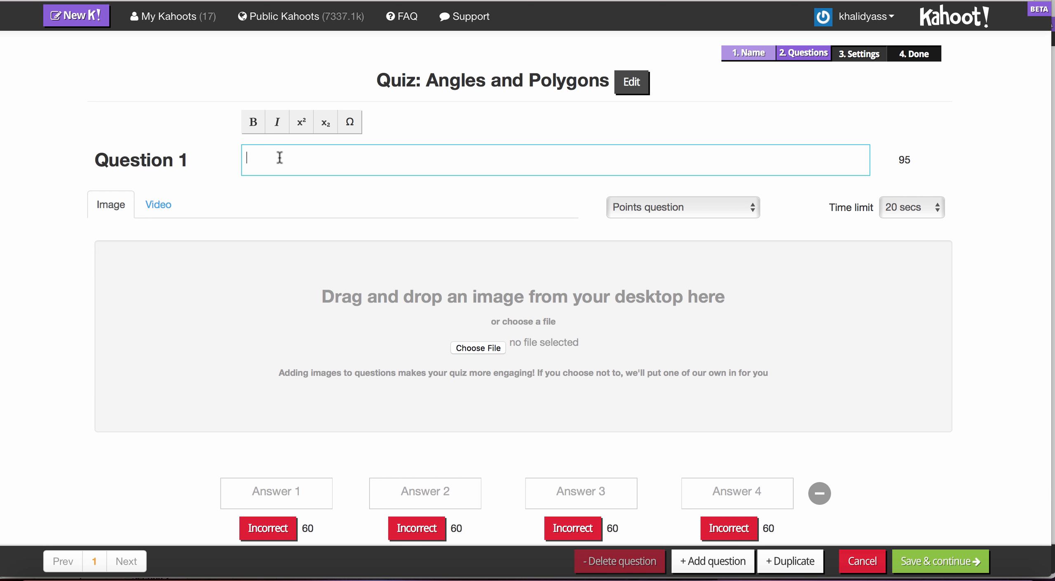
# Enter "What is the sum of the interior angles of the below shape?" as the text of Question 1.
pyautogui.write('What is the su')
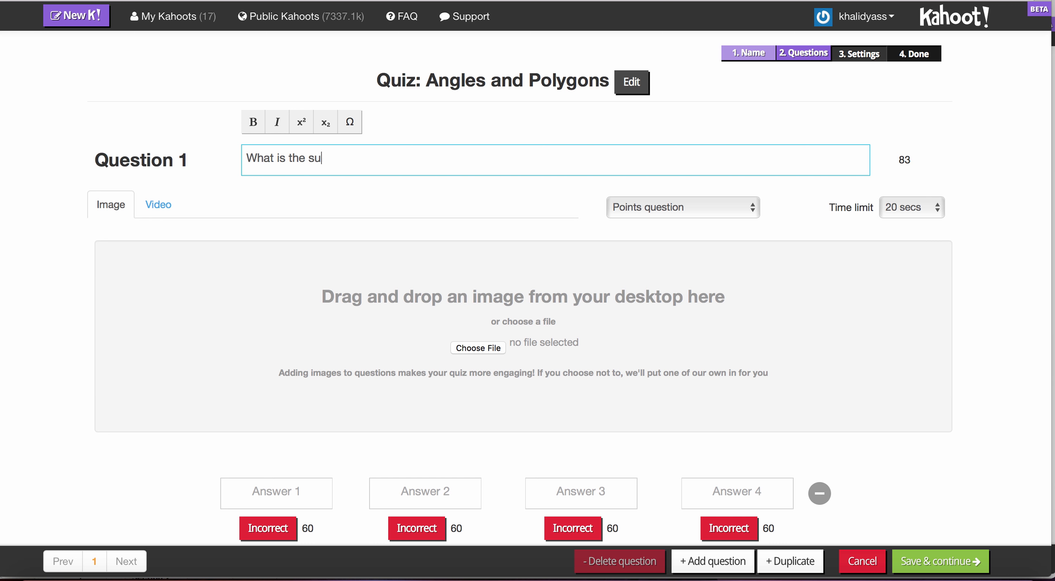
pyautogui.write('m of the interior angles o')
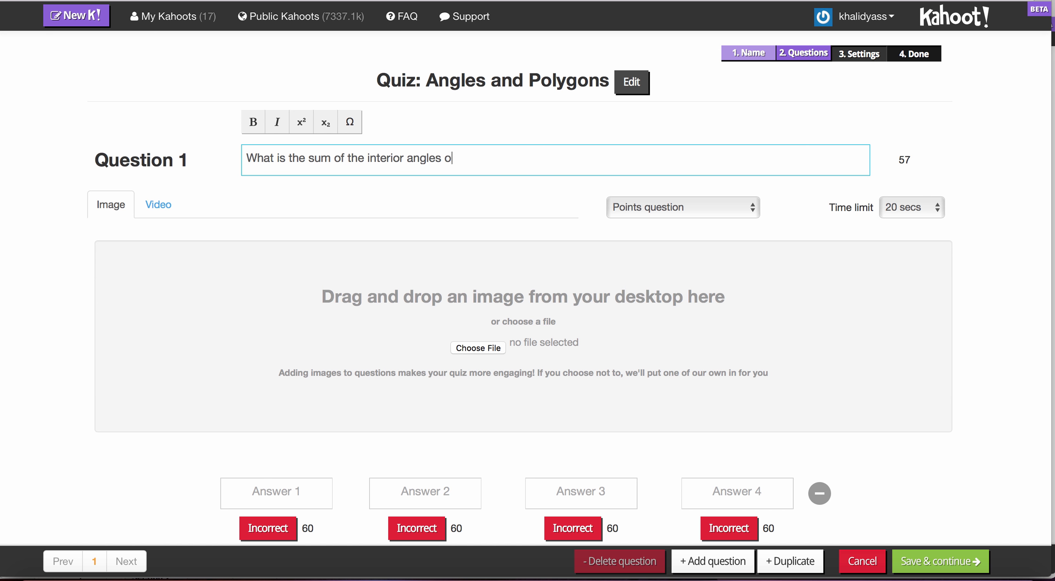
pyautogui.write('f the below shape?')
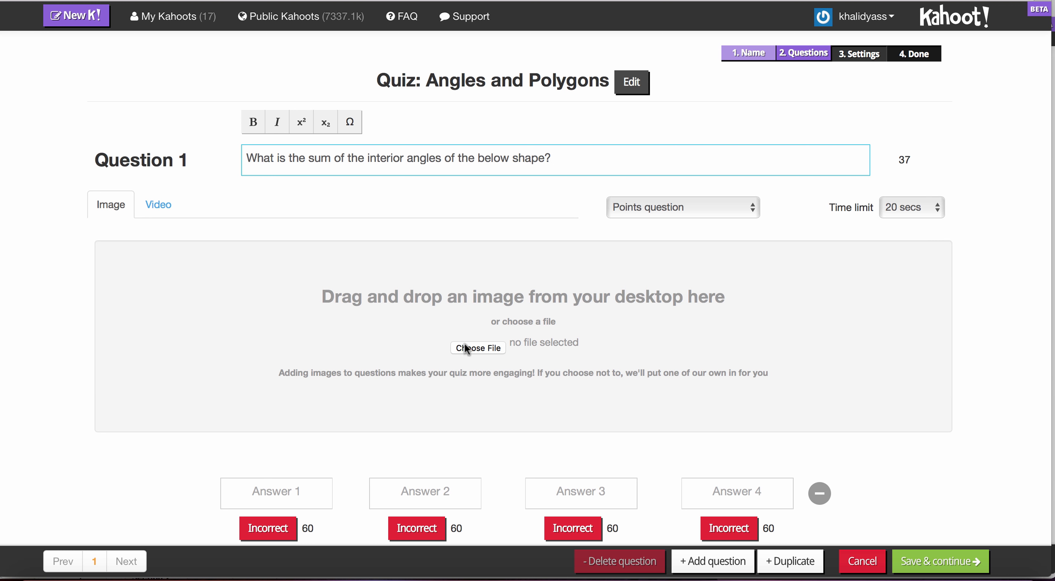
# Upload the Pentagon image from the Polygons folder as the picture for Question 1.
pyautogui.click(477, 348)
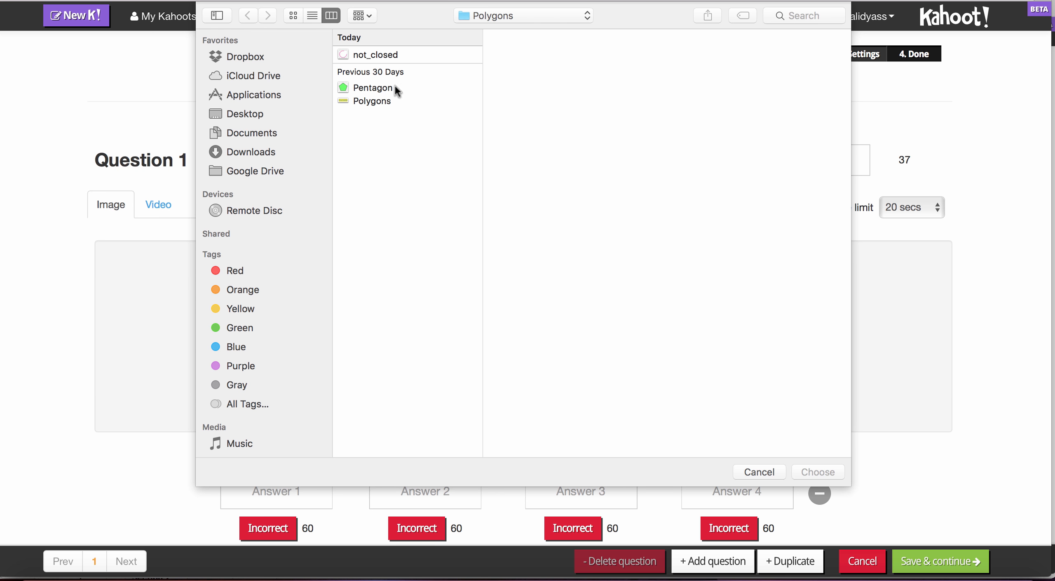
pyautogui.click(382, 87)
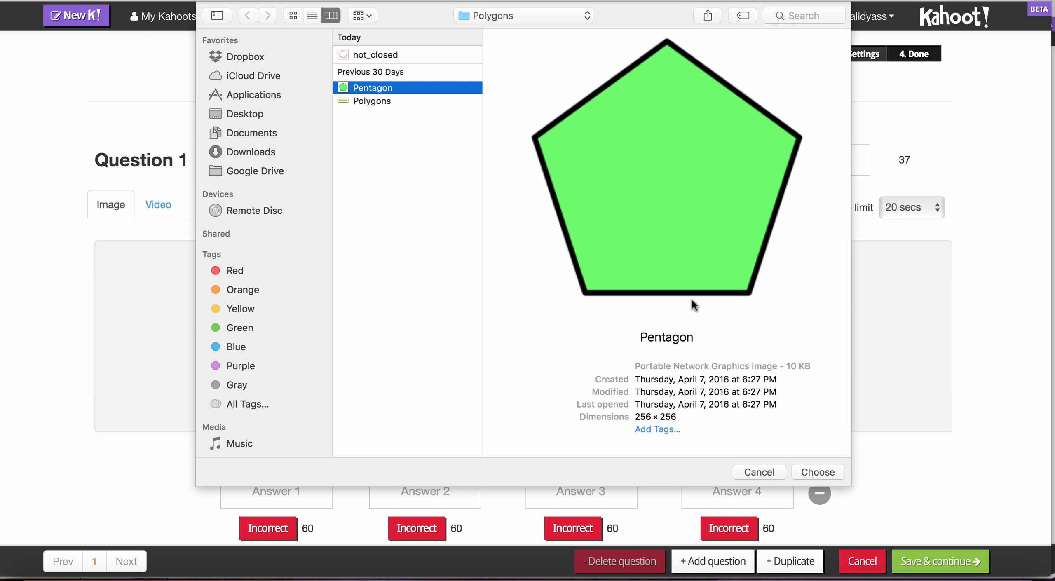
pyautogui.click(825, 470)
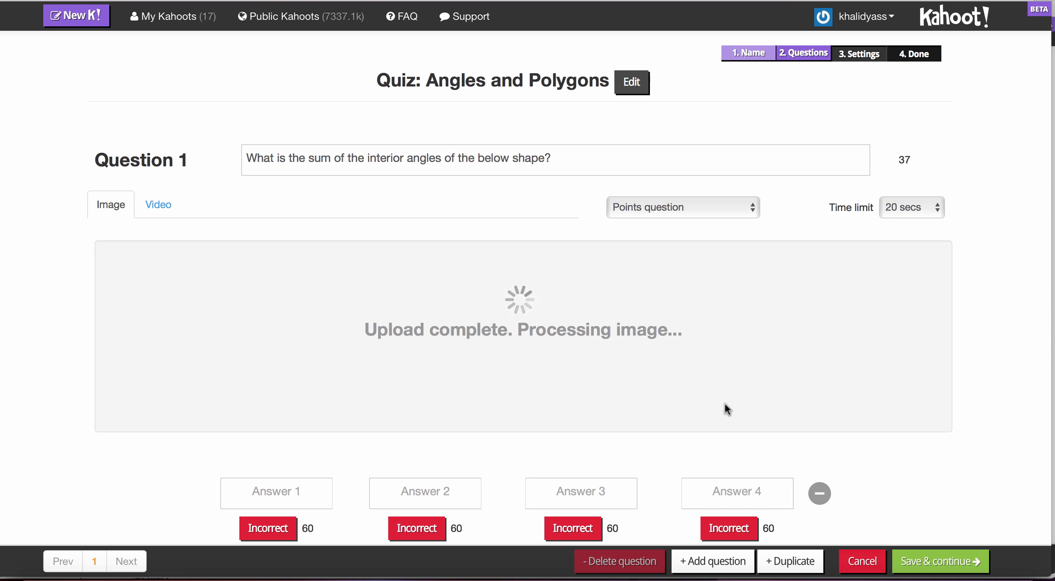
# Keep Question 1 as a points question and set its time limit to 60 secs.
pyautogui.scroll(-1, 590, 360)
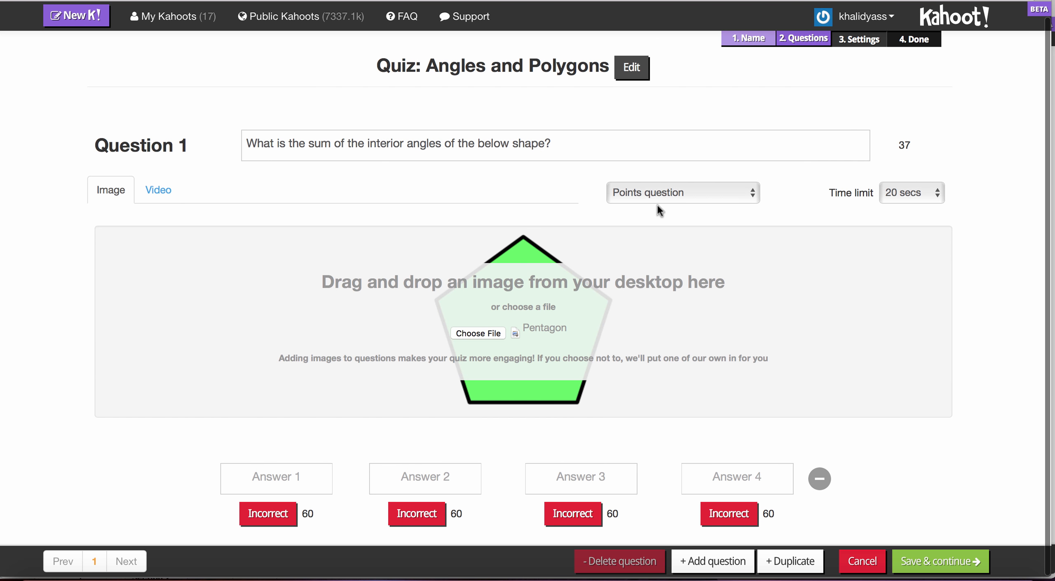
pyautogui.click(669, 198)
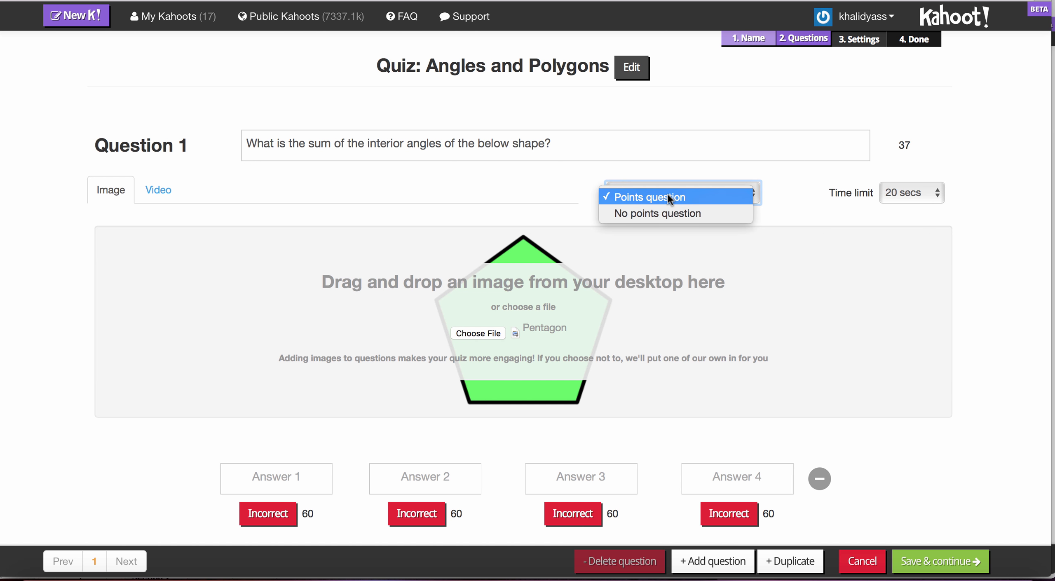
pyautogui.click(694, 196)
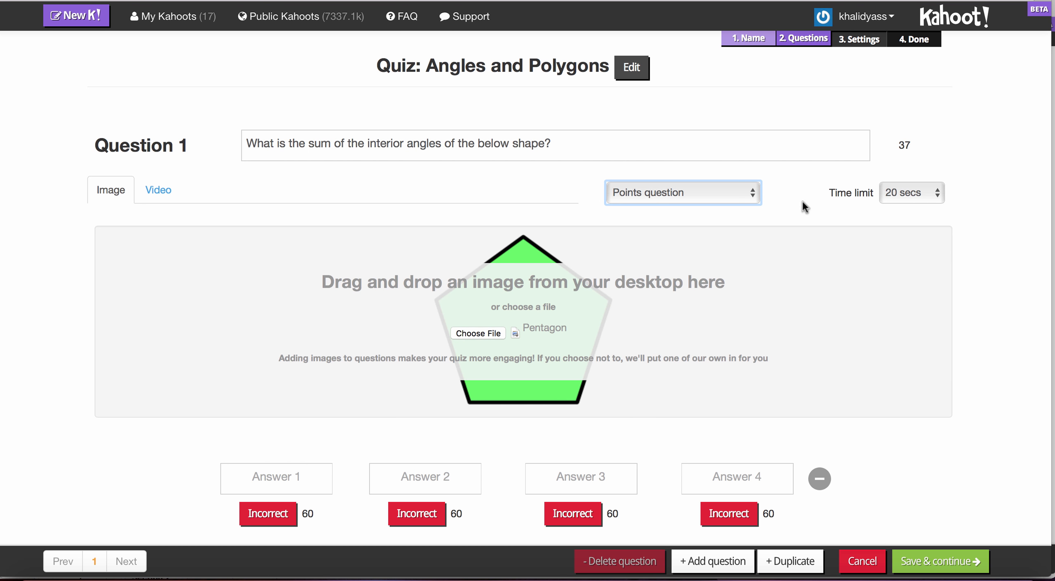
pyautogui.click(932, 198)
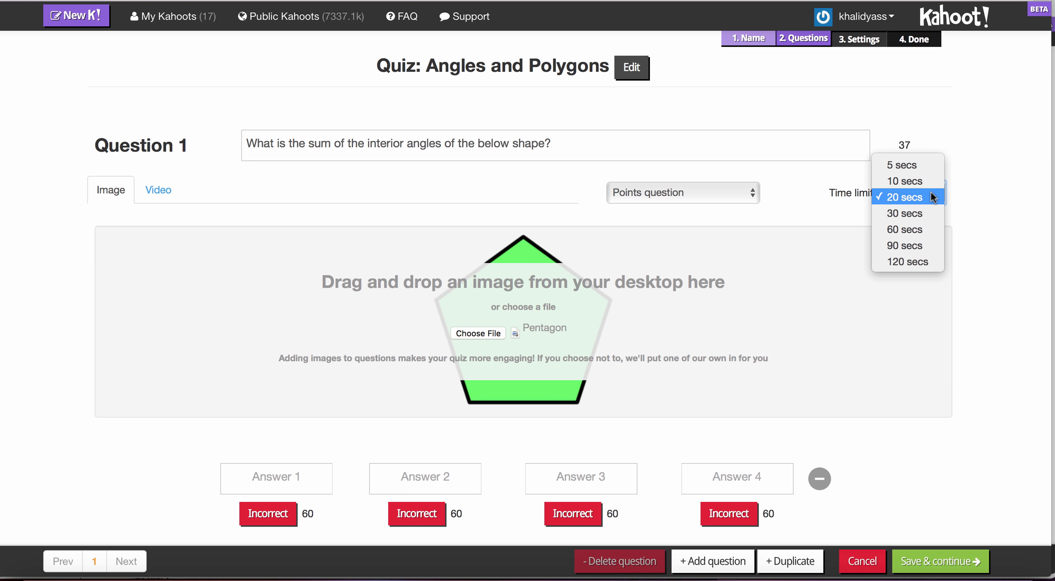
pyautogui.click(911, 229)
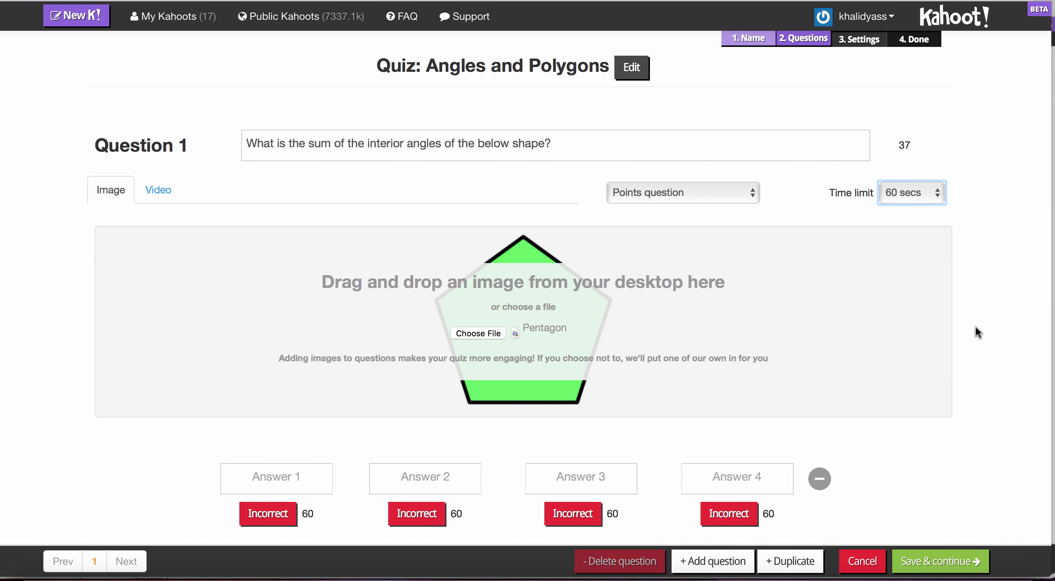
# Enter 180 as Answer 1 of Question 1, followed by the math ring symbol formatted as a superscript degree sign.
pyautogui.click(287, 473)
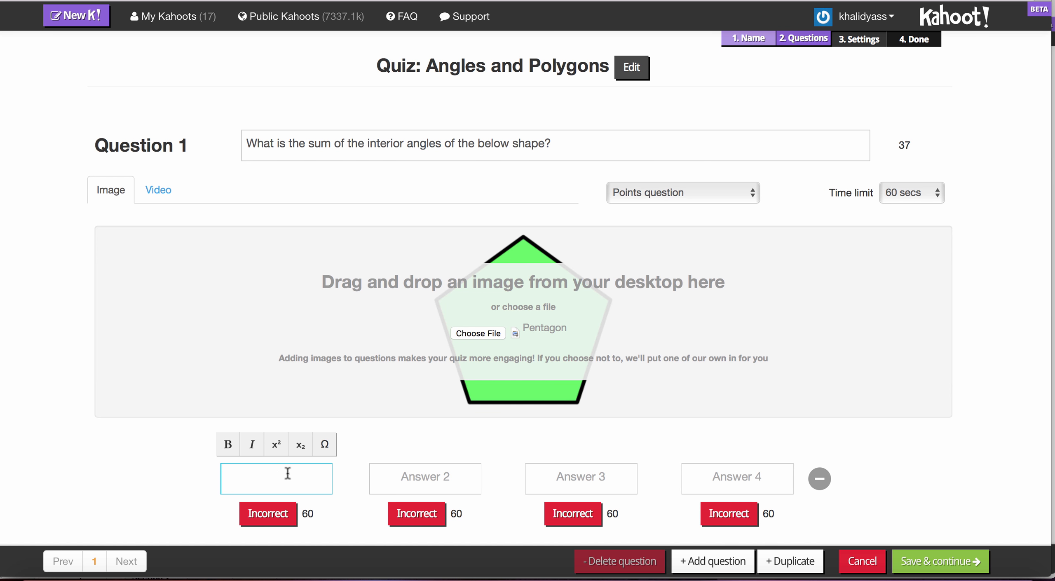
pyautogui.write('180')
pyautogui.click(327, 445)
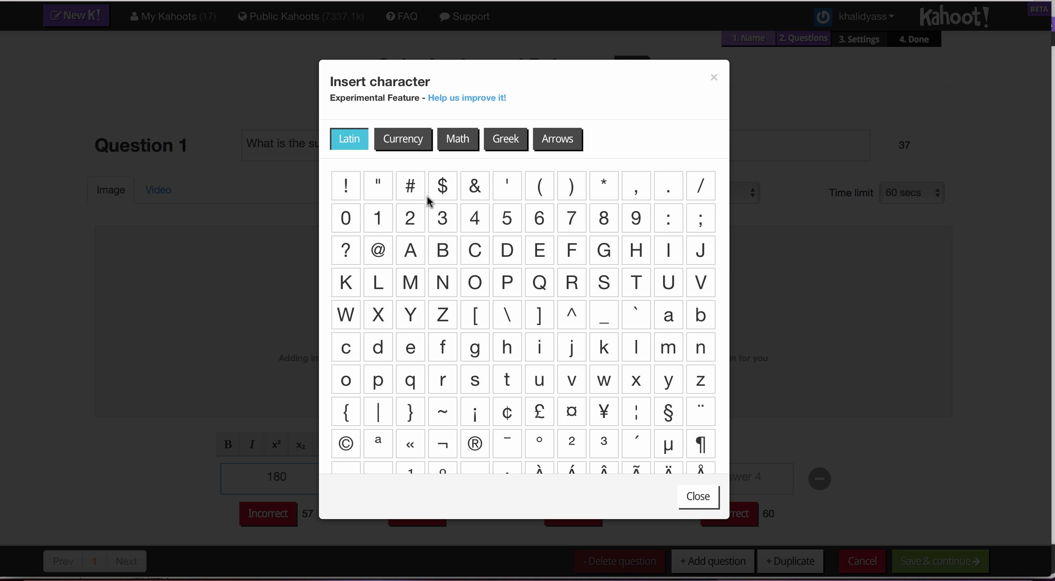
pyautogui.click(455, 140)
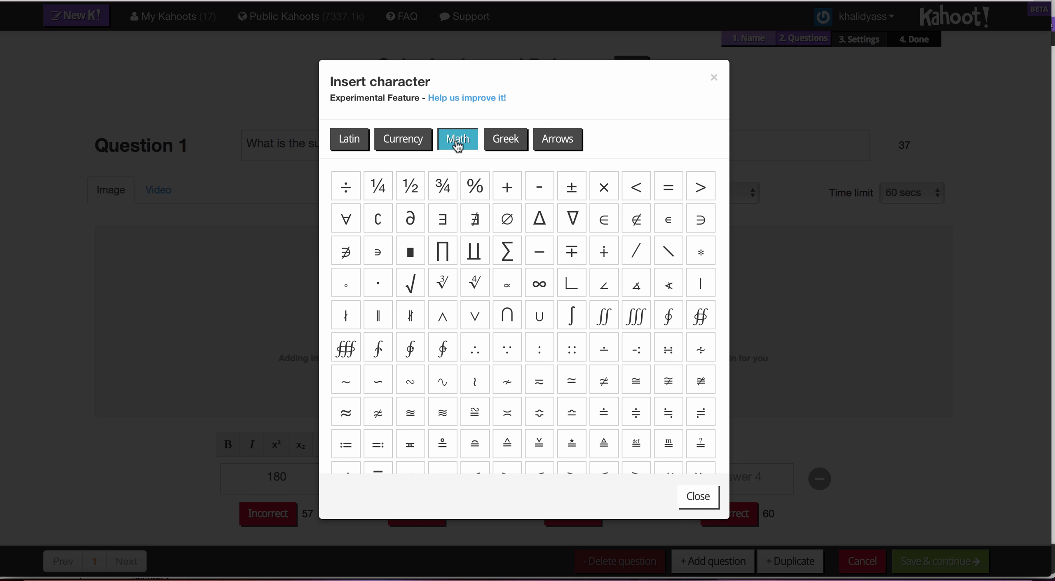
pyautogui.click(346, 289)
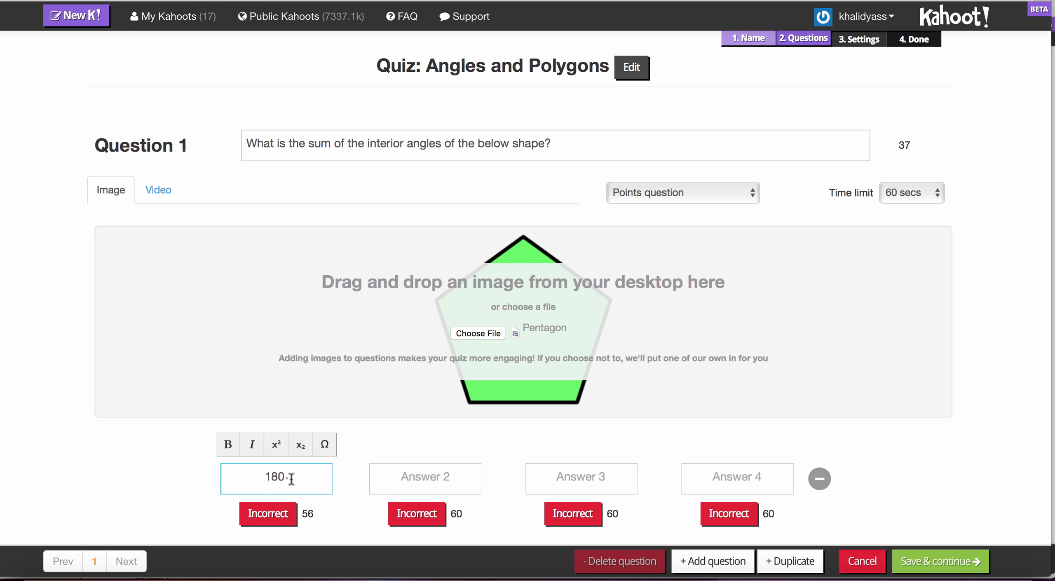
pyautogui.click(276, 442)
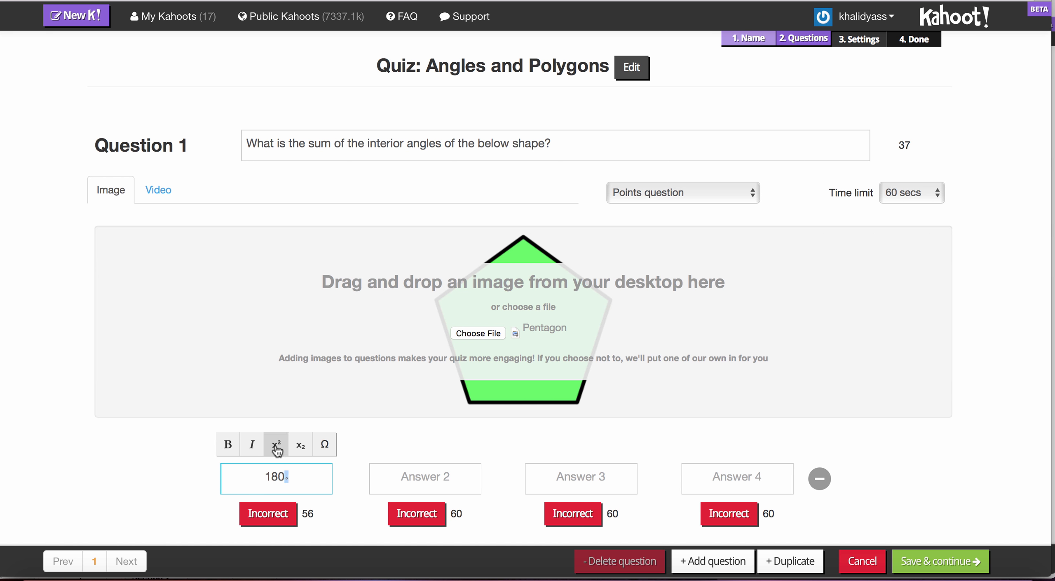
# Reuse the 180° answer to fill the other three answers with 360°, 540° and 720°, and mark 540° as correct.
pyautogui.moveTo(266, 479); pyautogui.dragTo(287, 478)
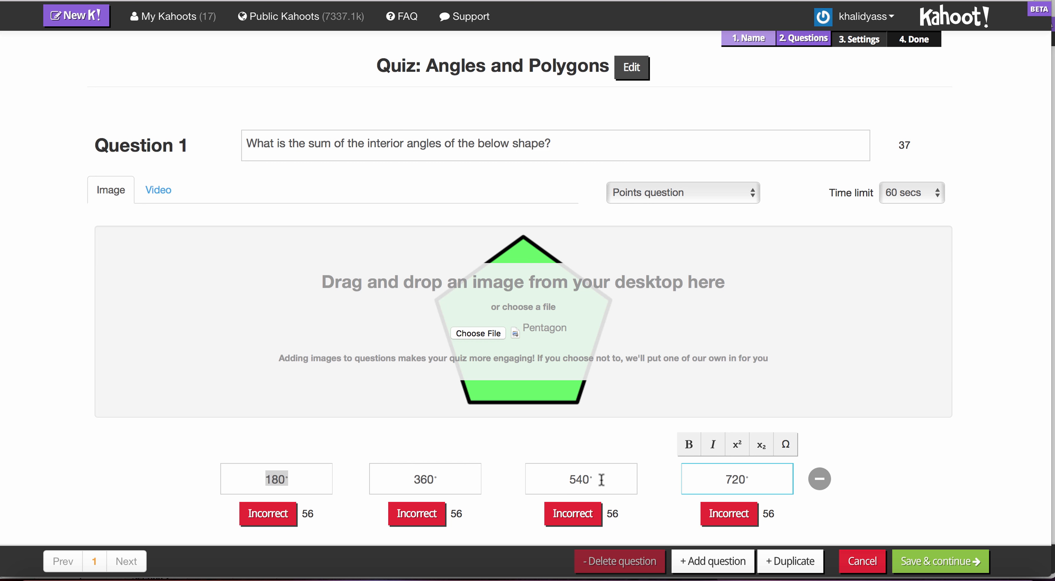
pyautogui.click(579, 520)
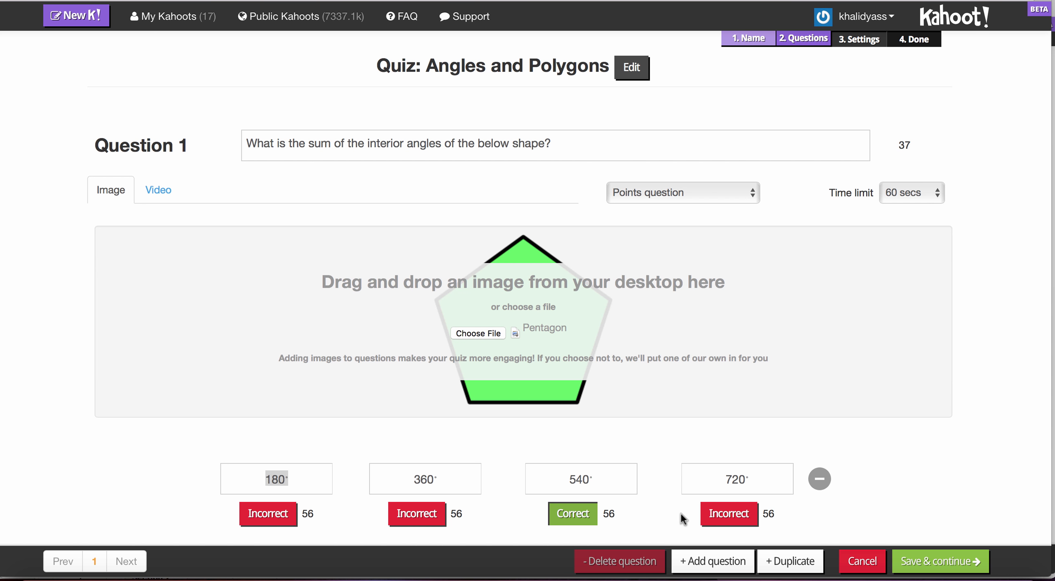
# Add a second question with the text "The below shape is a polygon.".
pyautogui.click(716, 564)
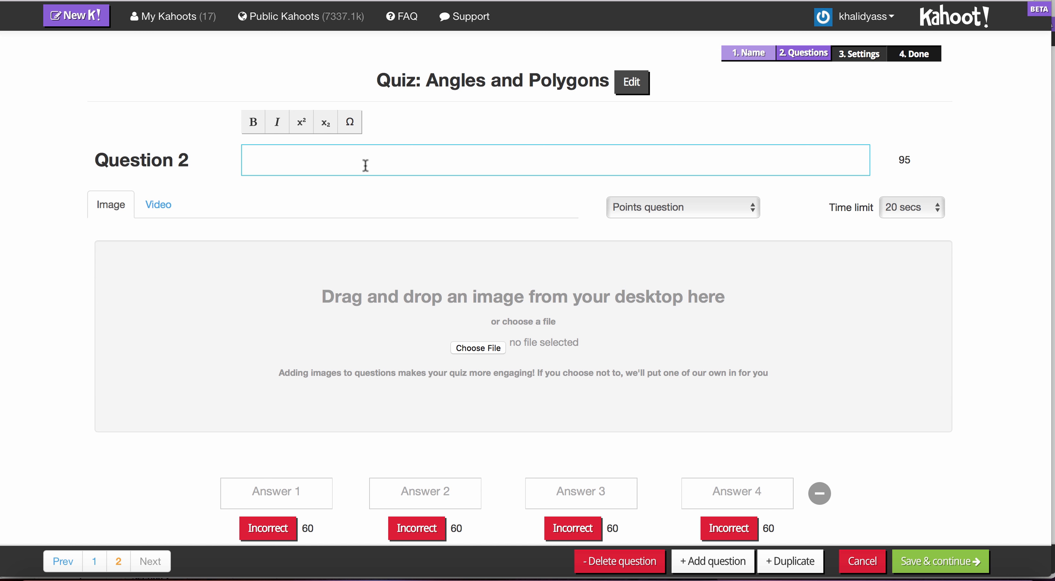
pyautogui.write('The below shape ')
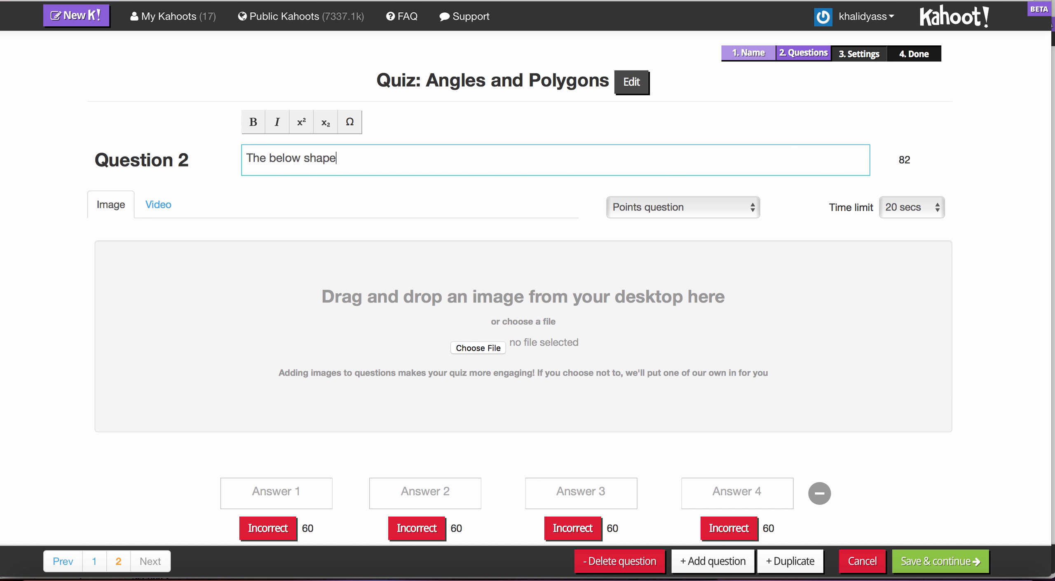
pyautogui.write('is a polygon.')
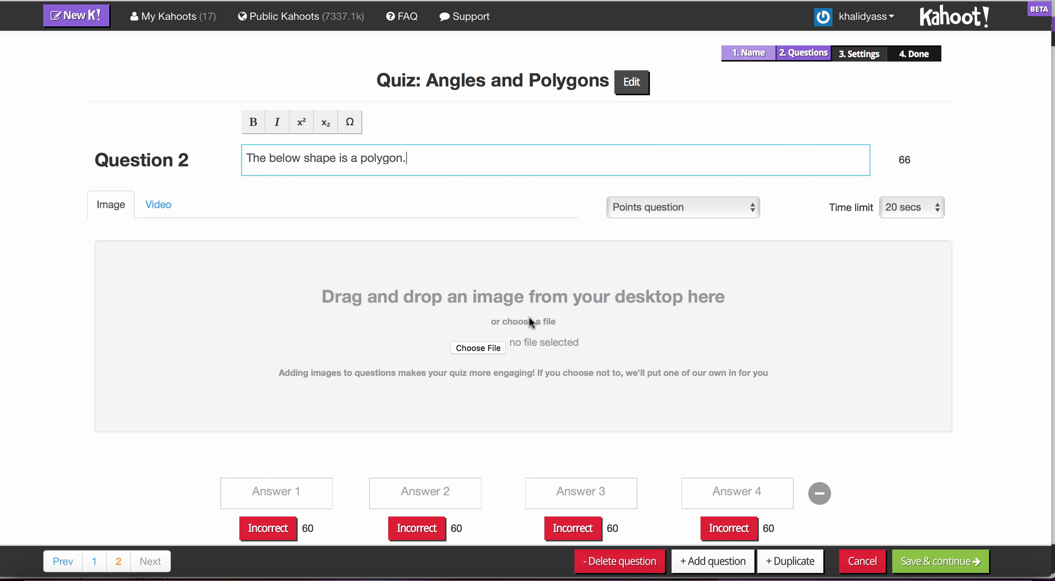
# Upload the not_closed image from the Polygons folder as the picture for Question 2.
pyautogui.click(478, 349)
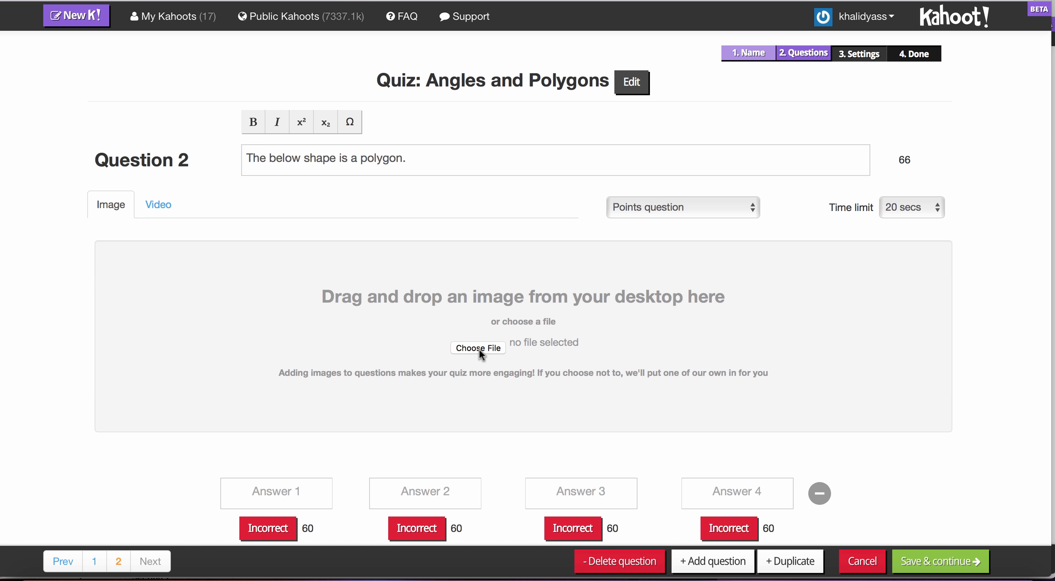
pyautogui.click(378, 56)
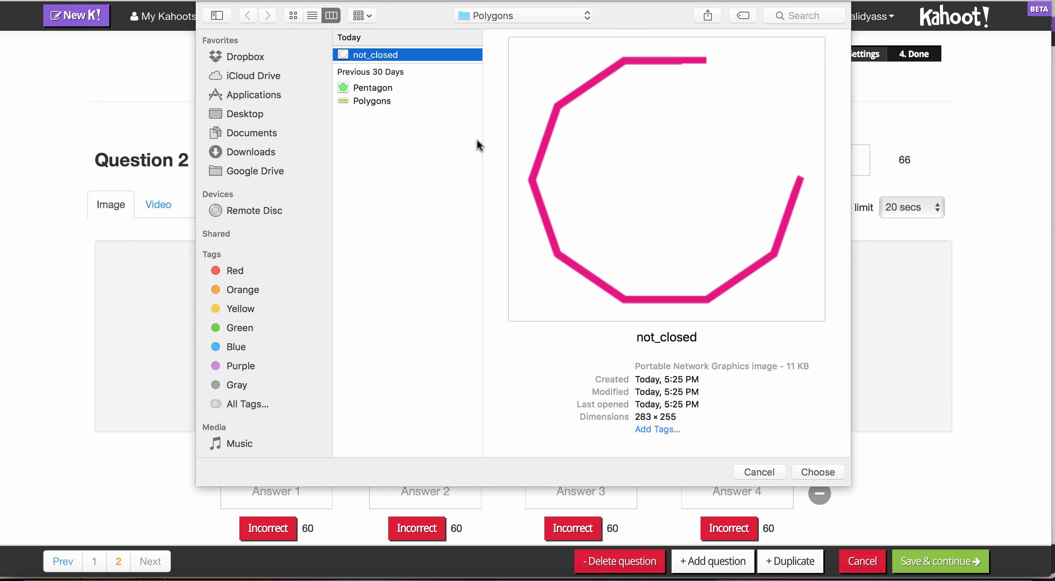
pyautogui.click(816, 470)
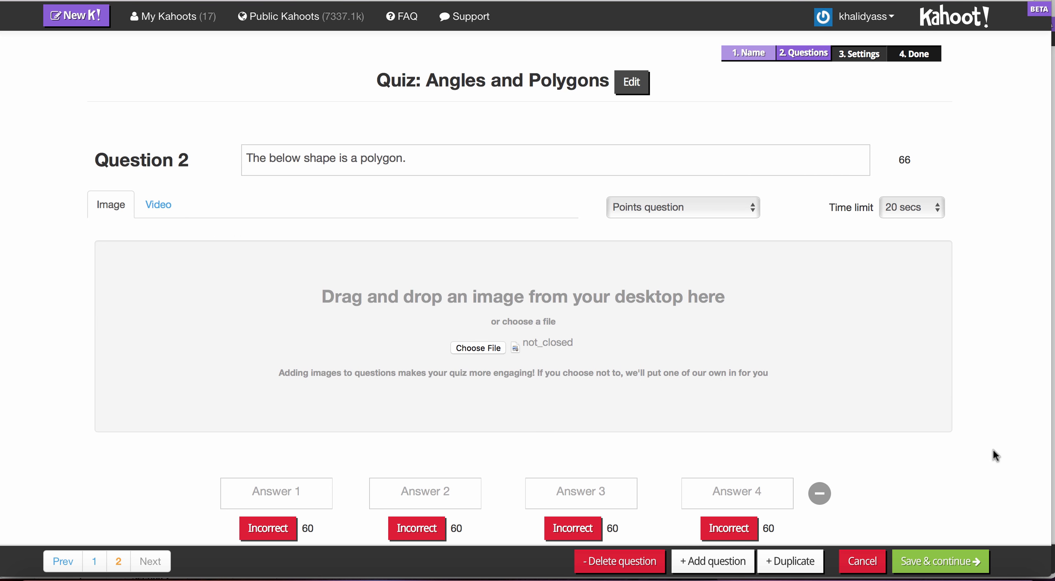
# Enter True as Answer 1 and False as Answer 2 of Question 2.
pyautogui.scroll(-1, 992, 449)
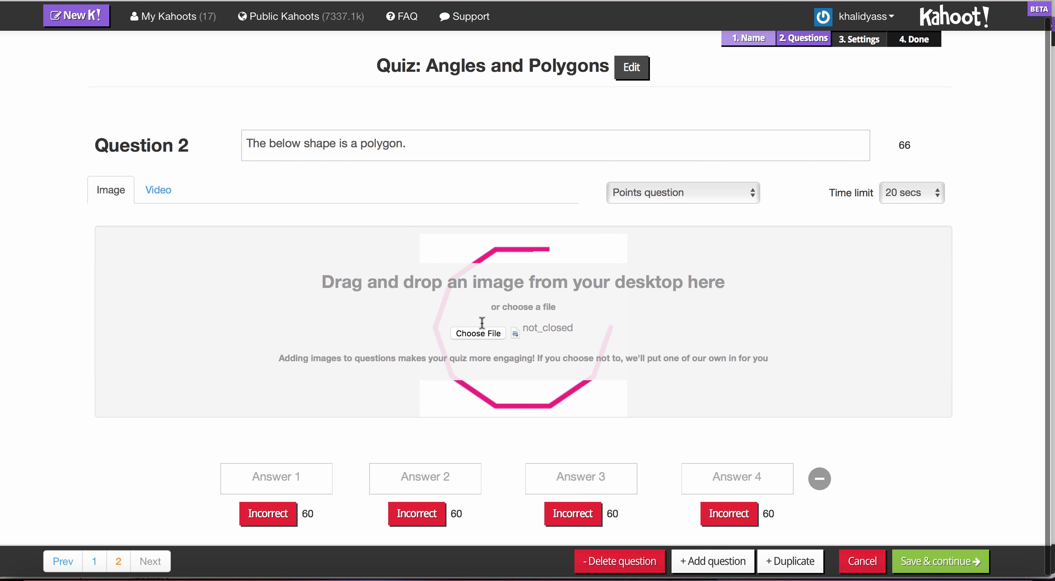
pyautogui.click(291, 479)
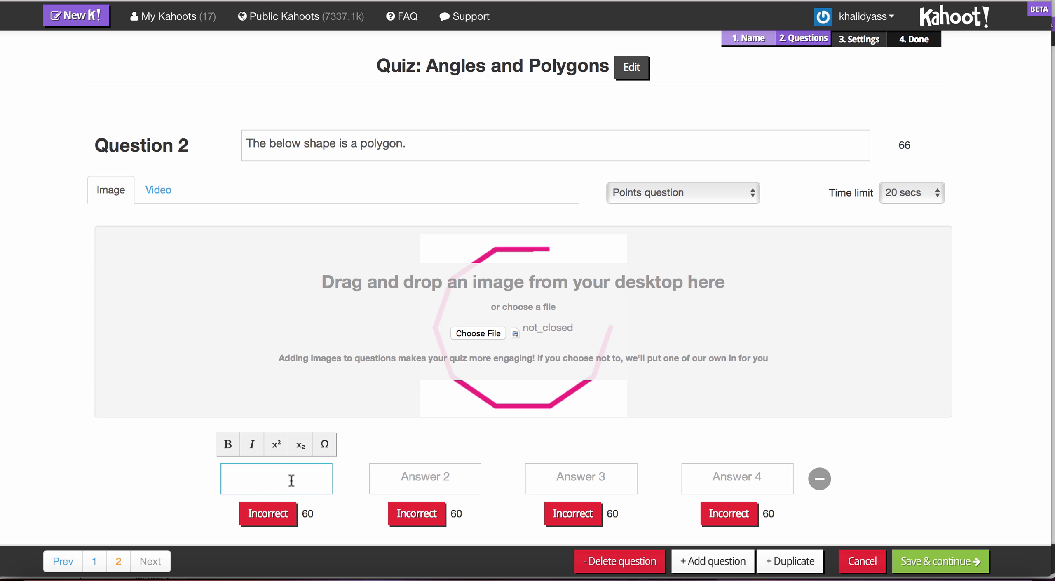
pyautogui.write('True')
pyautogui.click(415, 485)
pyautogui.write('False')
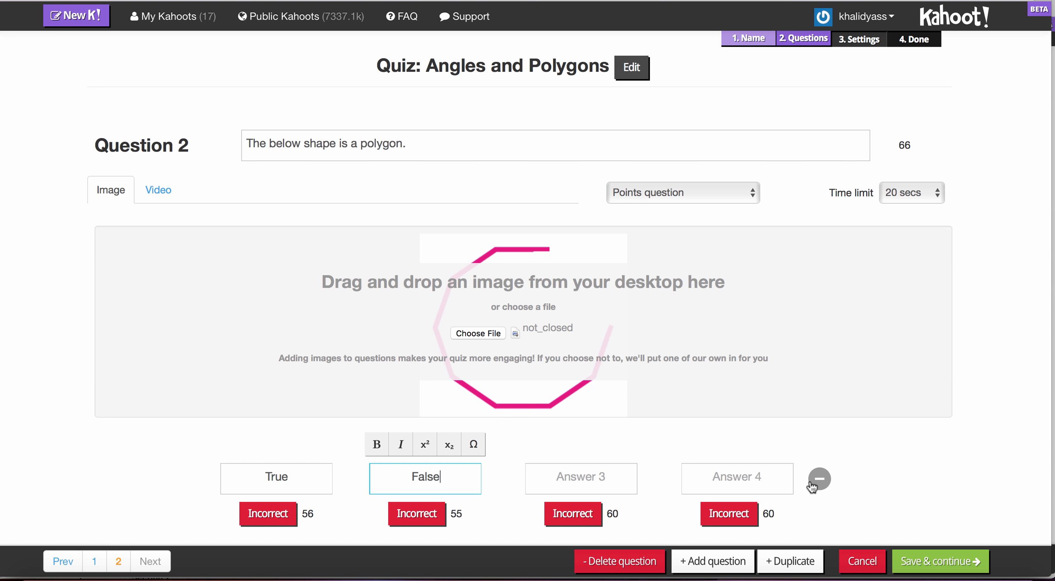
# Remove the two unused answer choices from Question 2 and mark False as the correct answer.
pyautogui.click(819, 480)
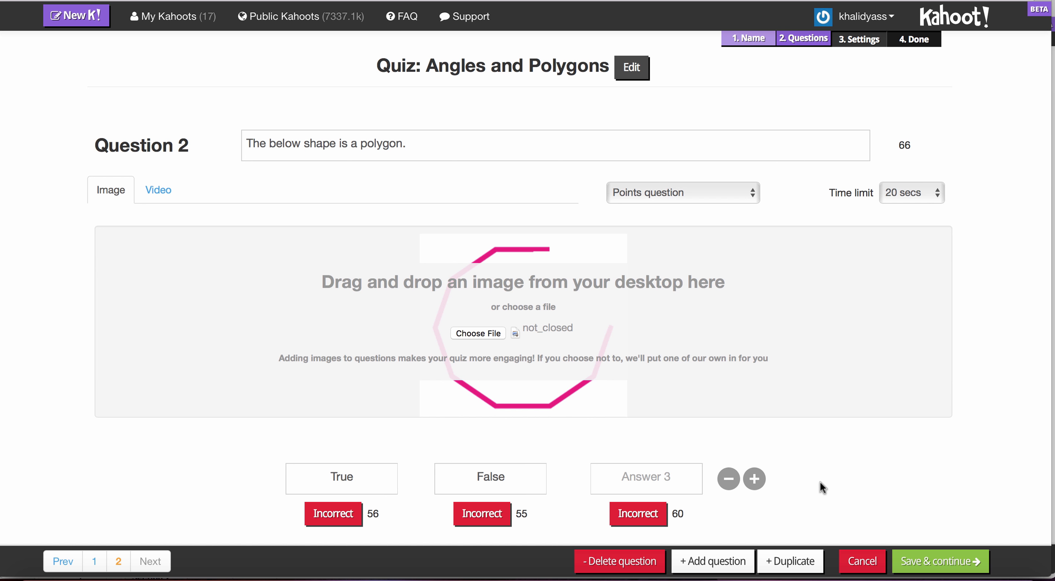
pyautogui.click(729, 479)
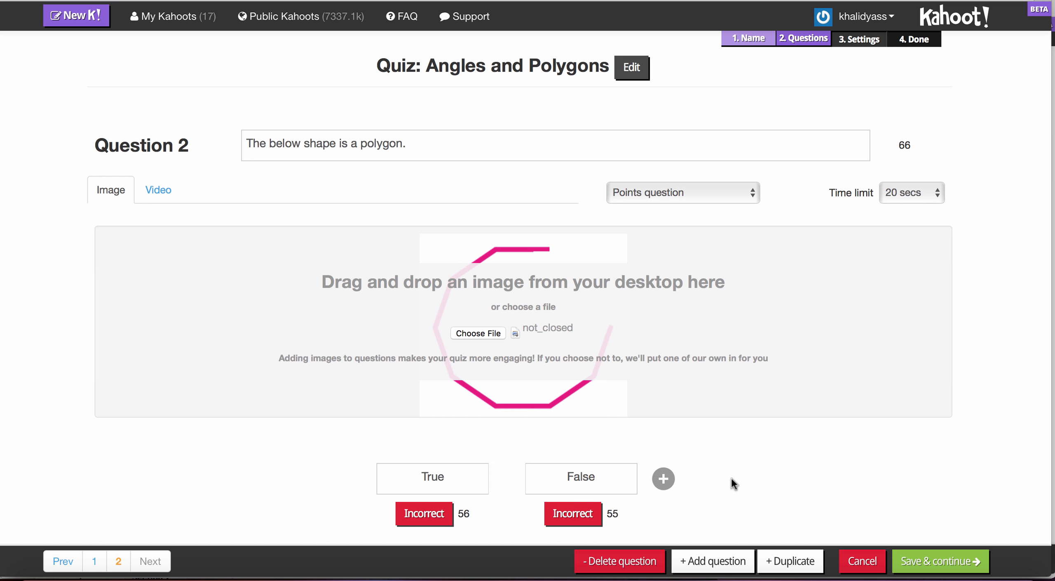
pyautogui.click(659, 480)
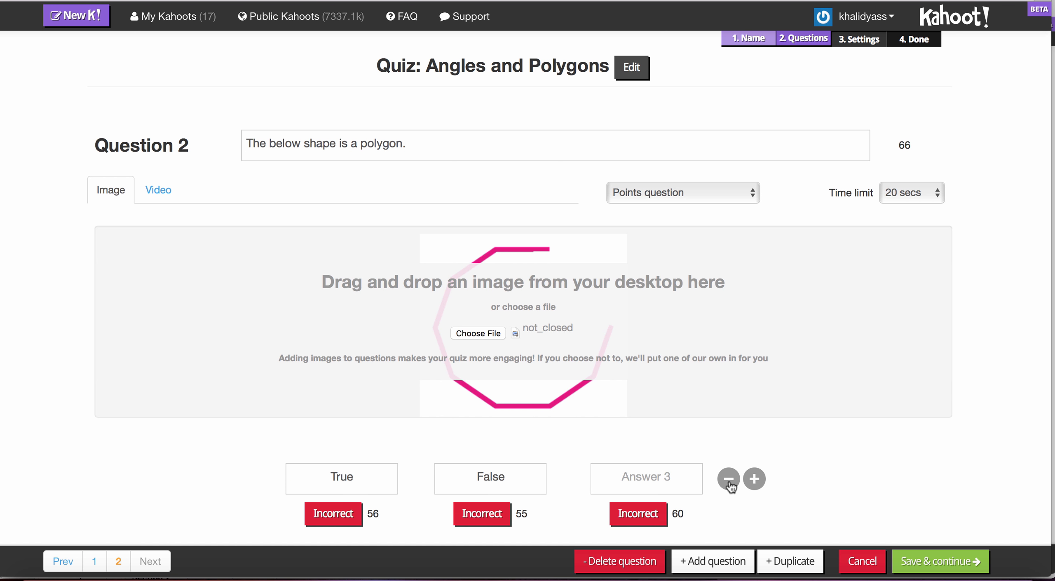
pyautogui.click(729, 479)
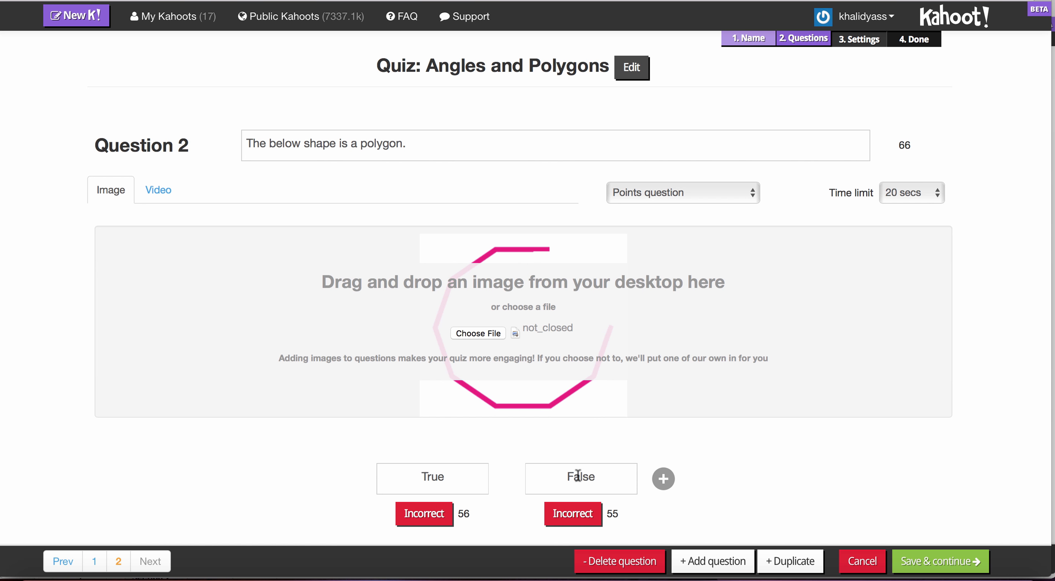
pyautogui.click(578, 518)
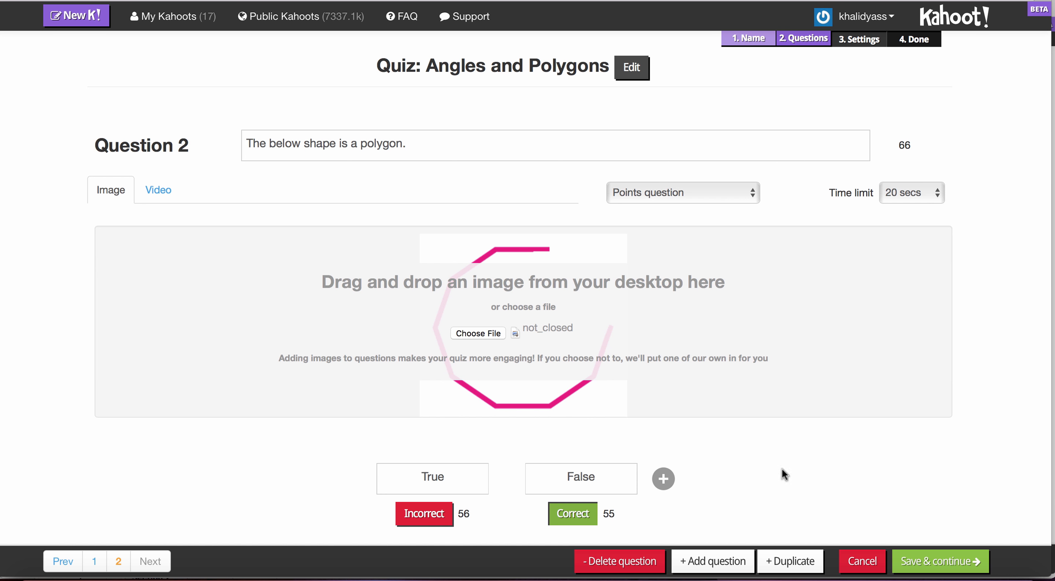
# Set Question 2 as a points question with a time limit of 20 secs.
pyautogui.click(719, 192)
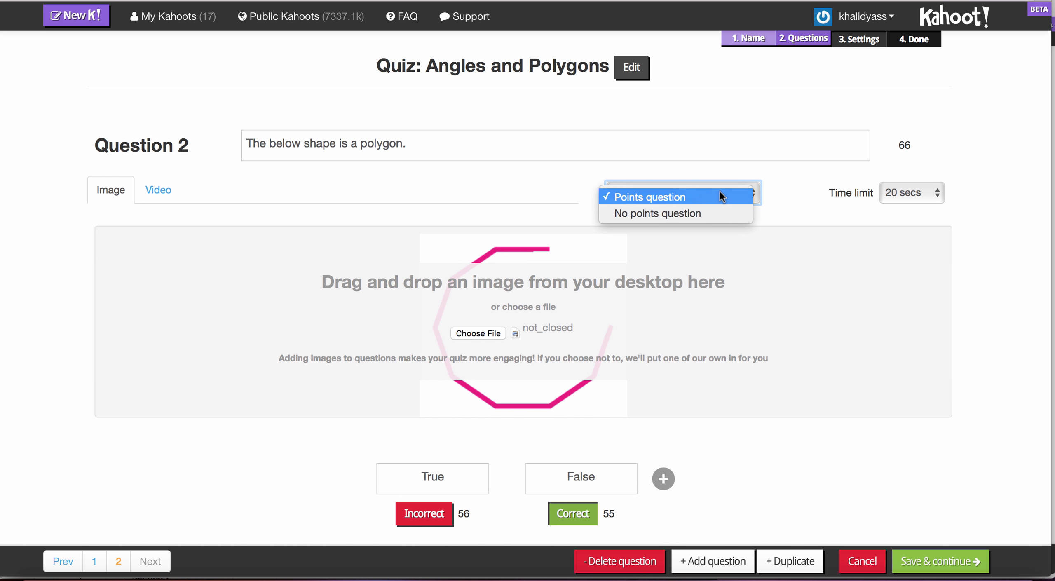
pyautogui.click(721, 192)
pyautogui.click(934, 194)
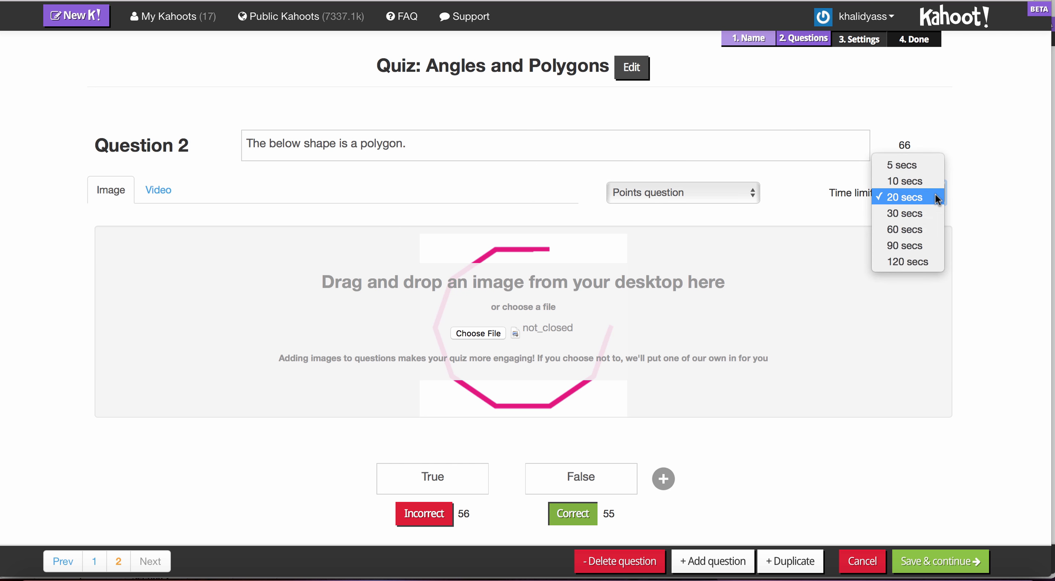
pyautogui.click(922, 198)
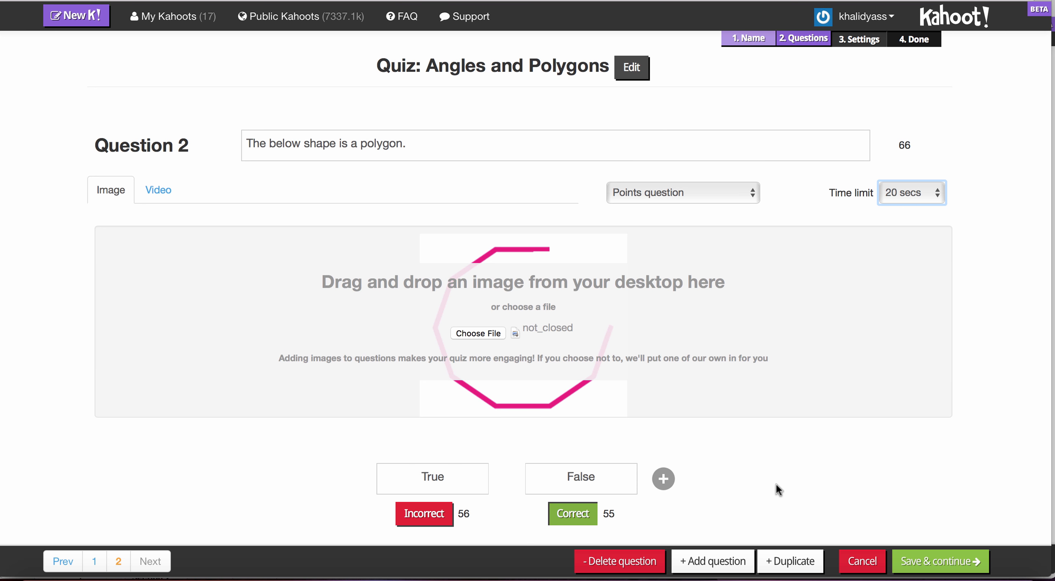
# Save the questions and move the interior-angles question below the true/false polygon question, then continue to the quiz settings.
pyautogui.click(937, 561)
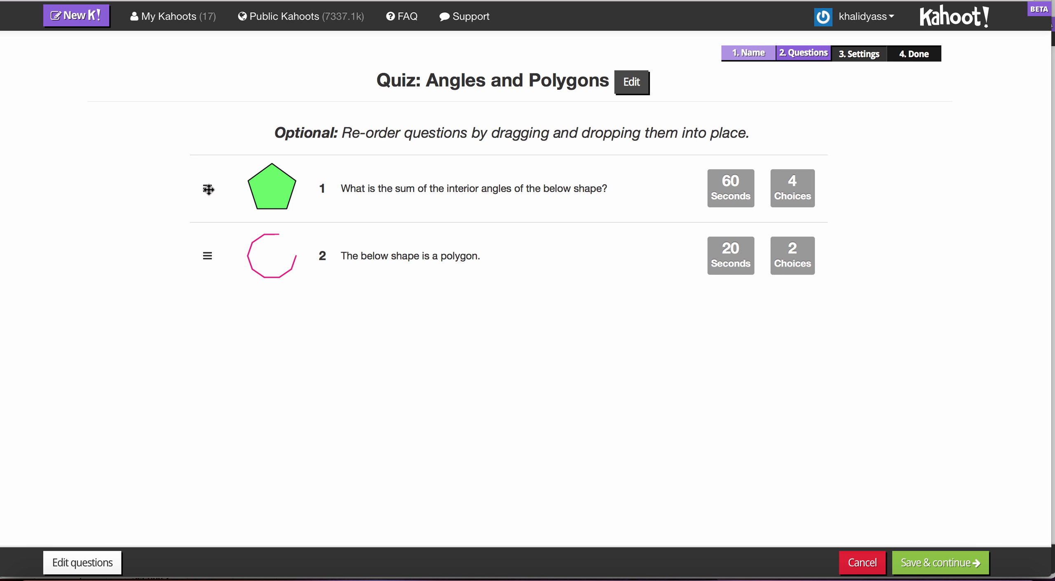
pyautogui.moveTo(208, 189); pyautogui.dragTo(208, 245)
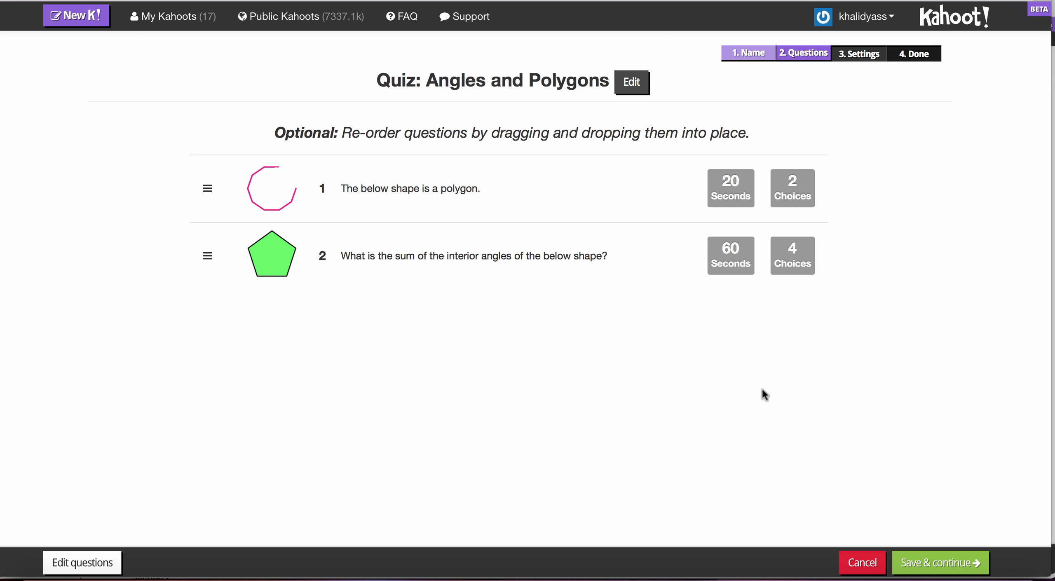
pyautogui.click(944, 565)
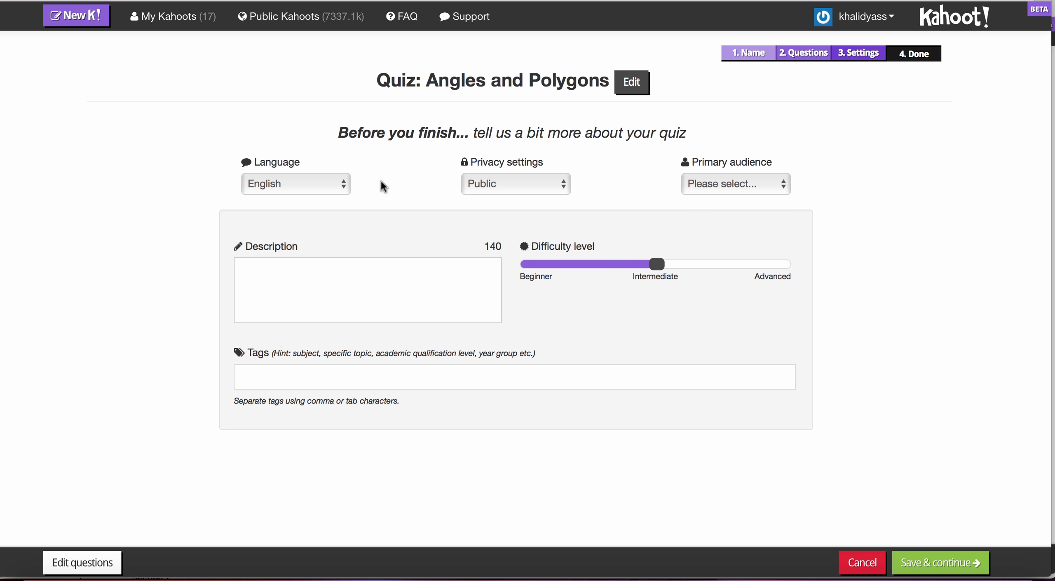
# Set the quiz language to English and its privacy to Public.
pyautogui.click(345, 189)
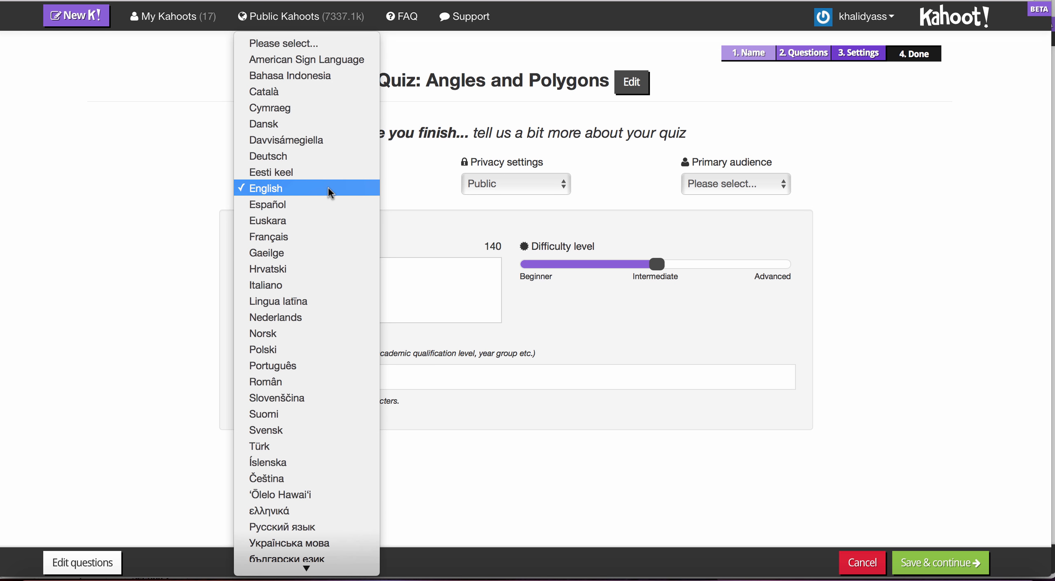
pyautogui.click(328, 188)
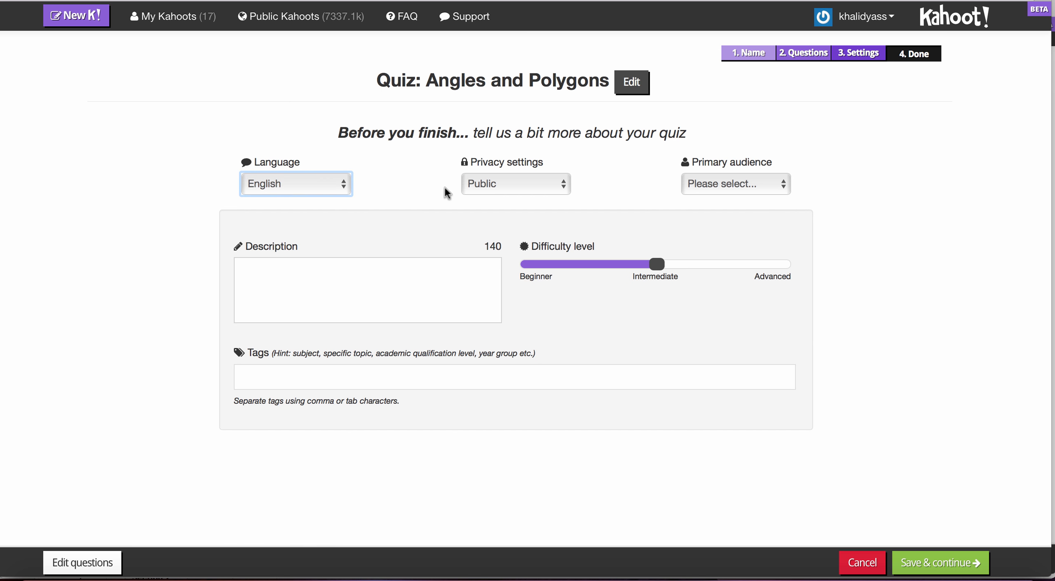
pyautogui.click(563, 189)
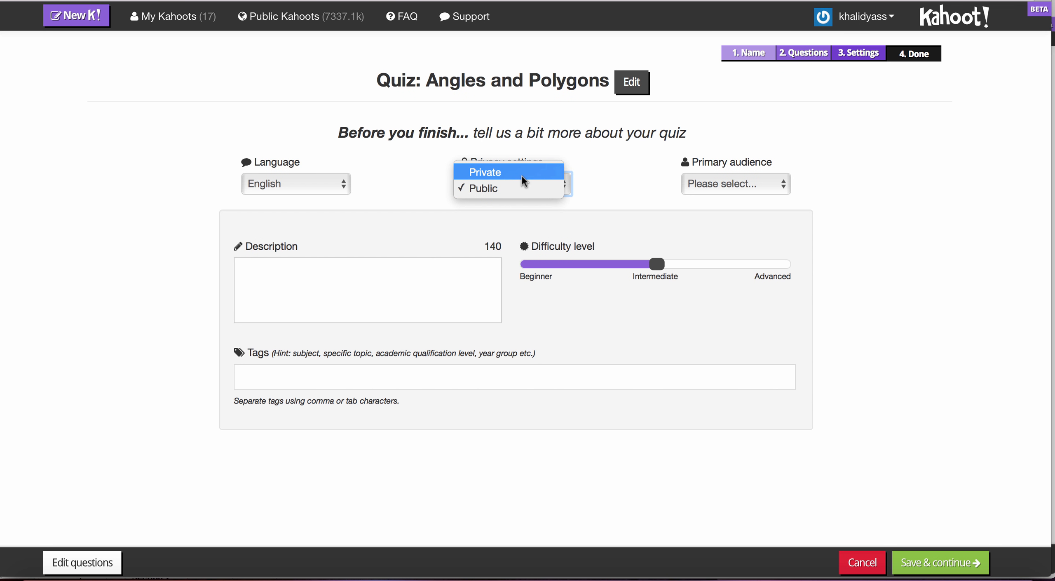
pyautogui.click(518, 187)
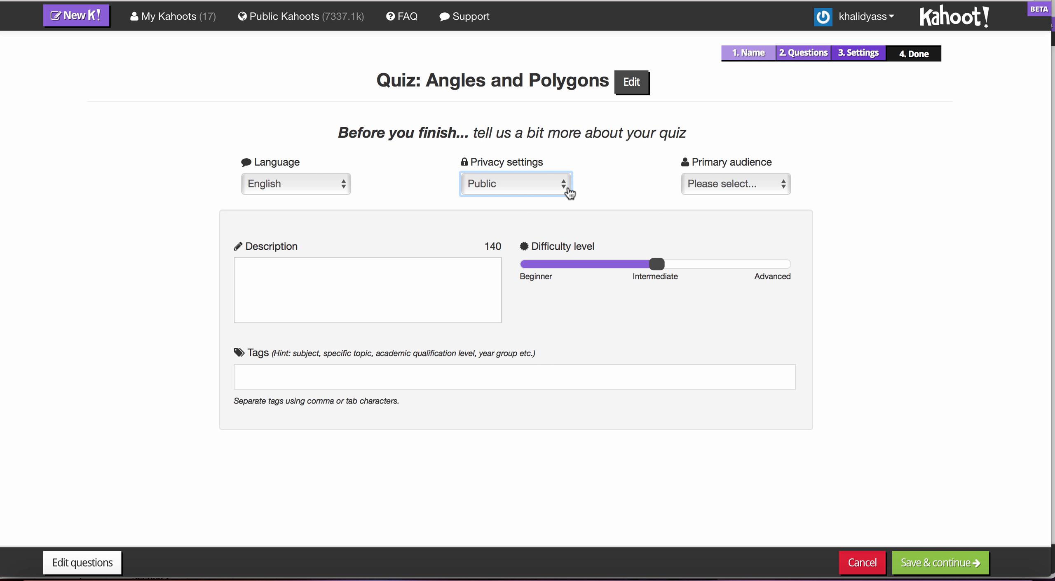
# Set the primary audience to School and the difficulty level to Intermediate, leaving the description empty.
pyautogui.click(779, 176)
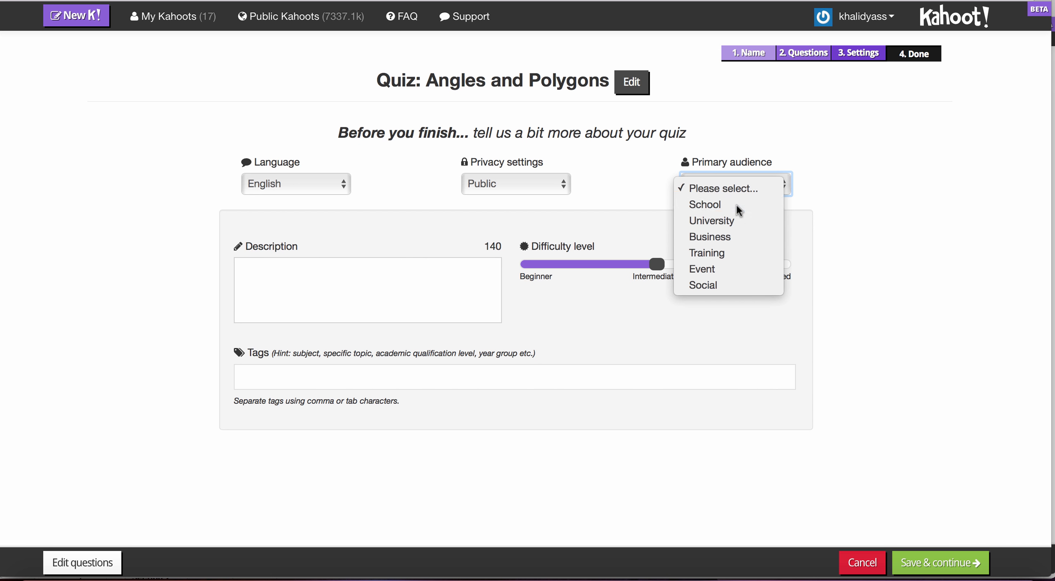
pyautogui.click(736, 204)
pyautogui.click(342, 288)
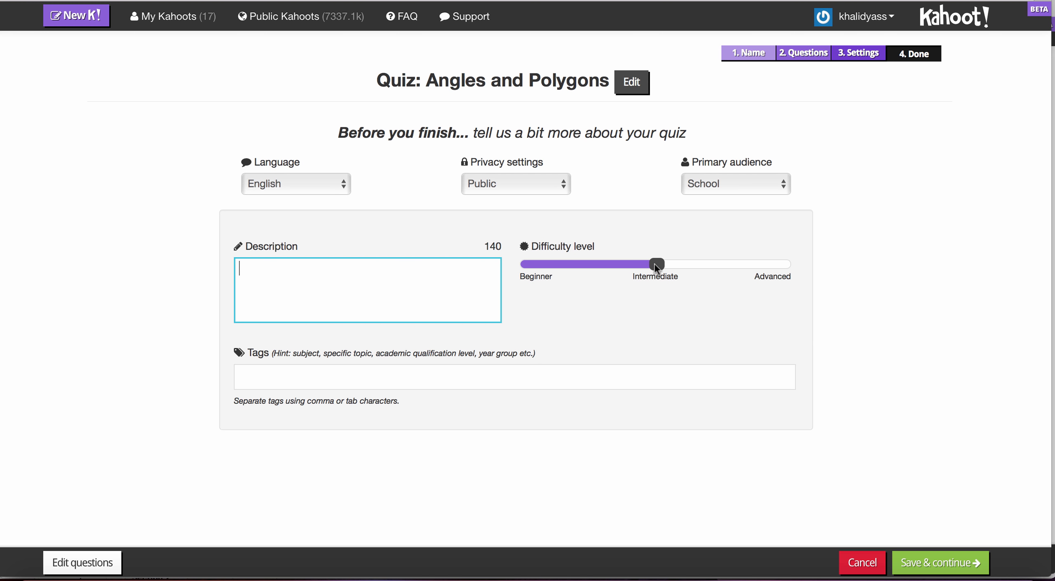
pyautogui.moveTo(656, 265)
pyautogui.mouseDown()
pyautogui.moveTo(524, 268)
pyautogui.moveTo(794, 279)
pyautogui.moveTo(658, 282)
pyautogui.mouseUp()
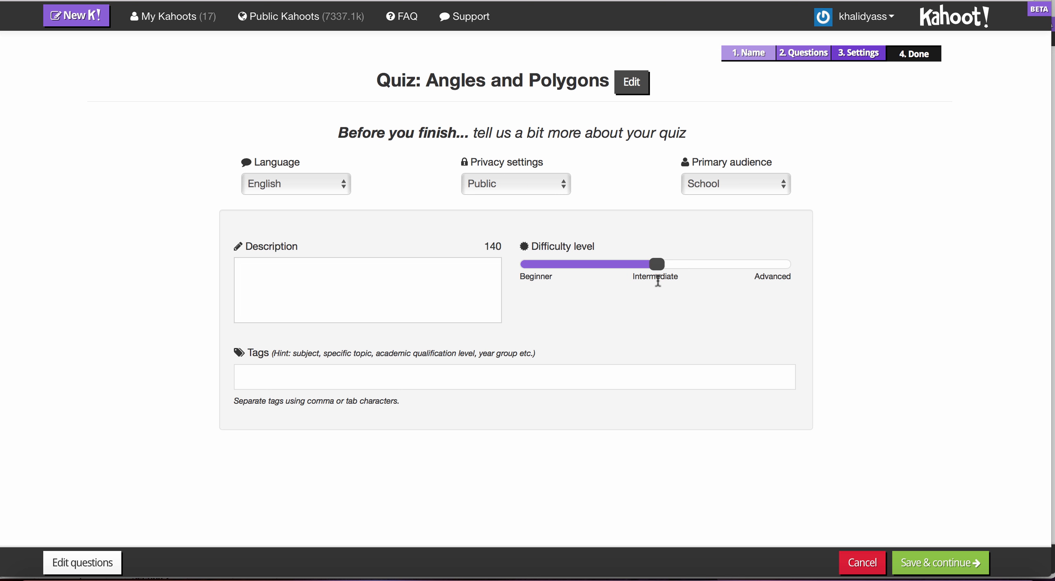
# Tag the quiz with "Mathematics" and "level 8".
pyautogui.click(506, 377)
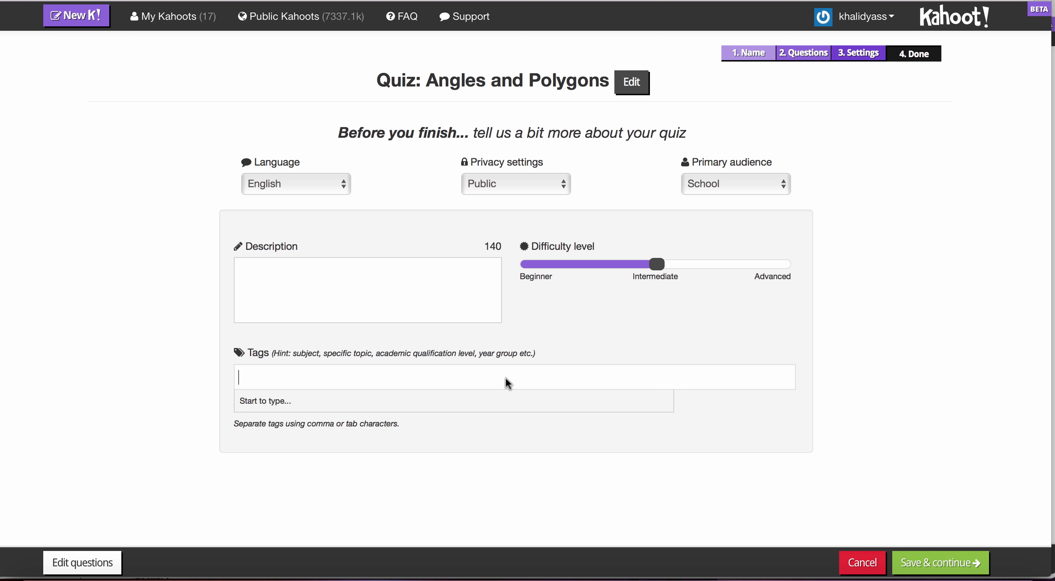
pyautogui.write('Mathe')
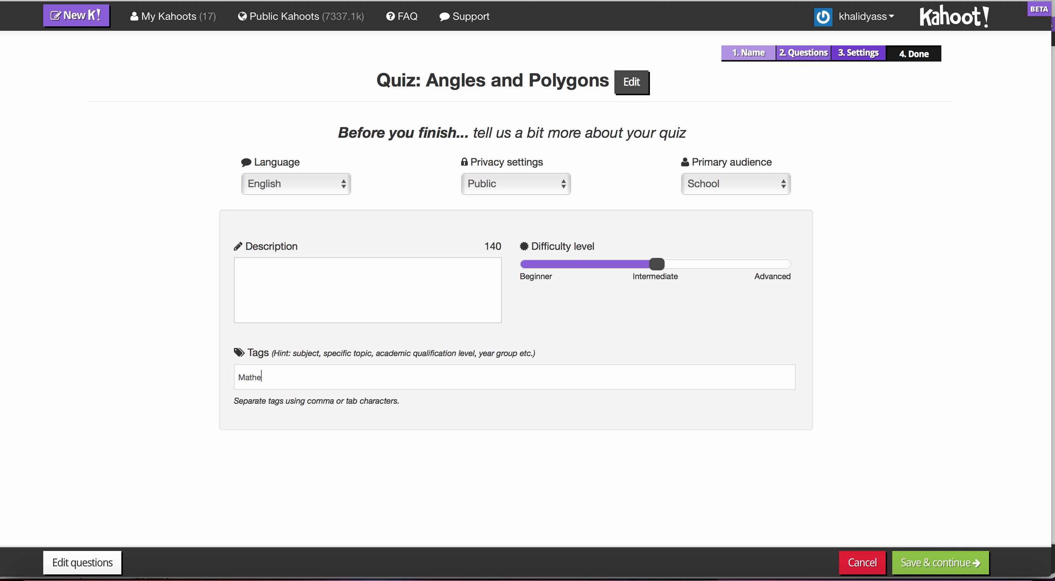
pyautogui.write('matics')
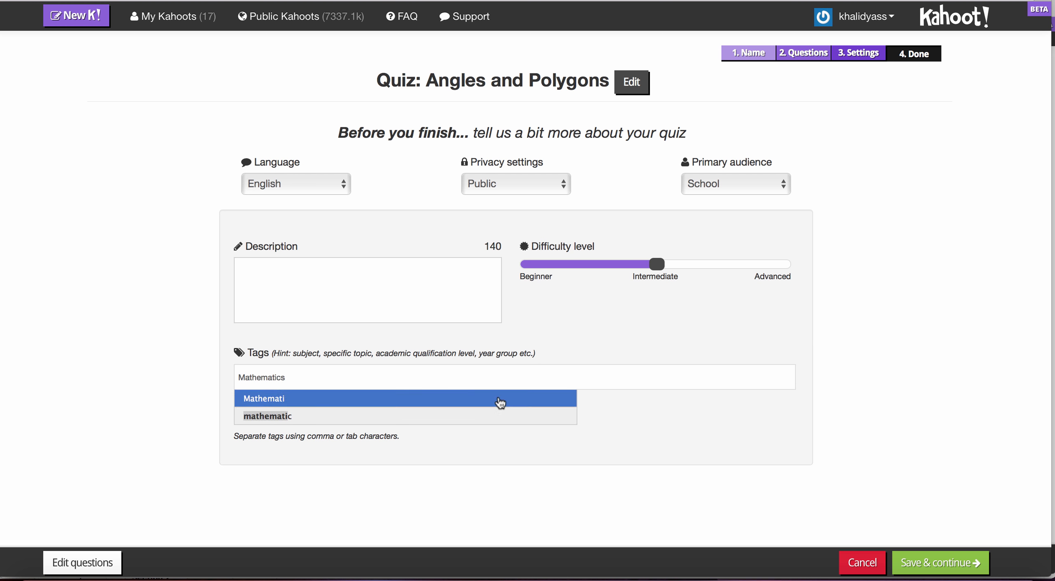
pyautogui.click(280, 400)
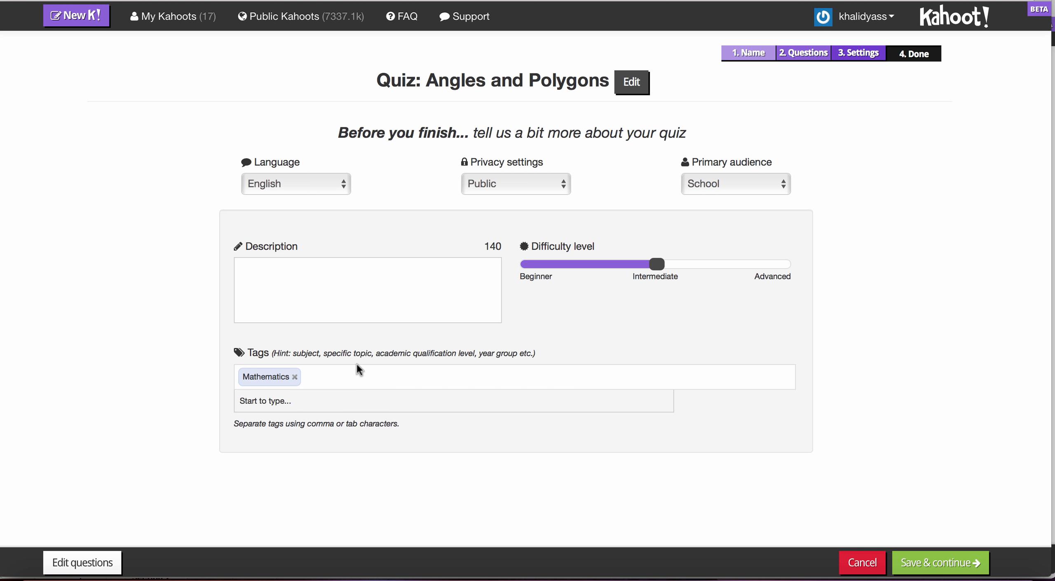
pyautogui.write('Level')
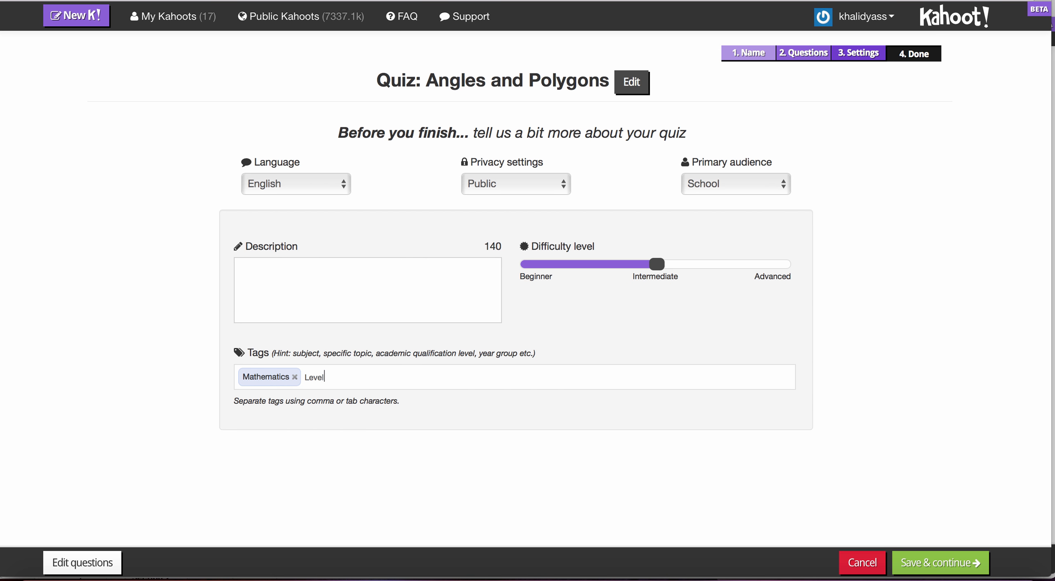
pyautogui.write(' 8')
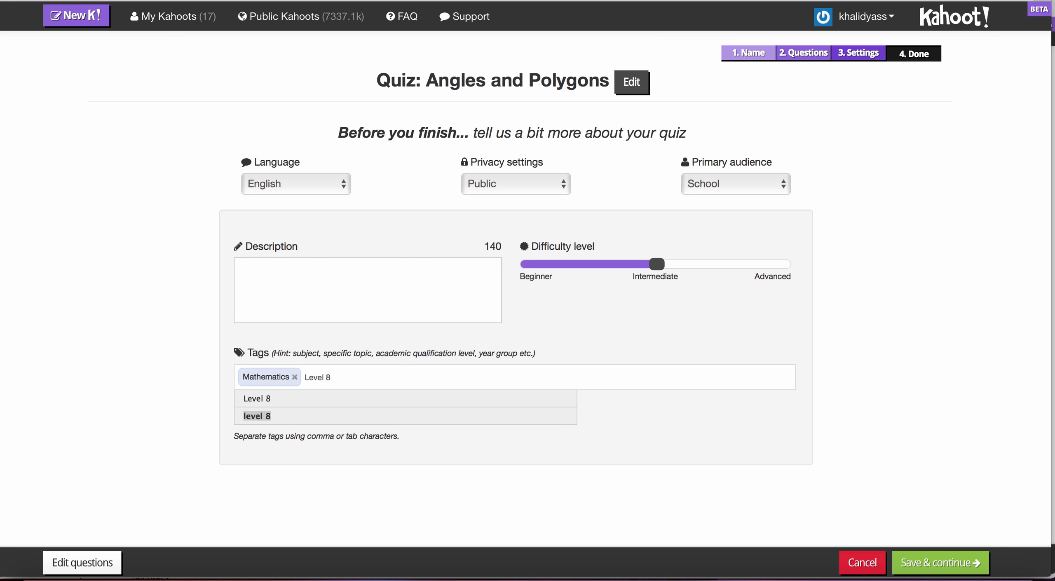
pyautogui.click(289, 417)
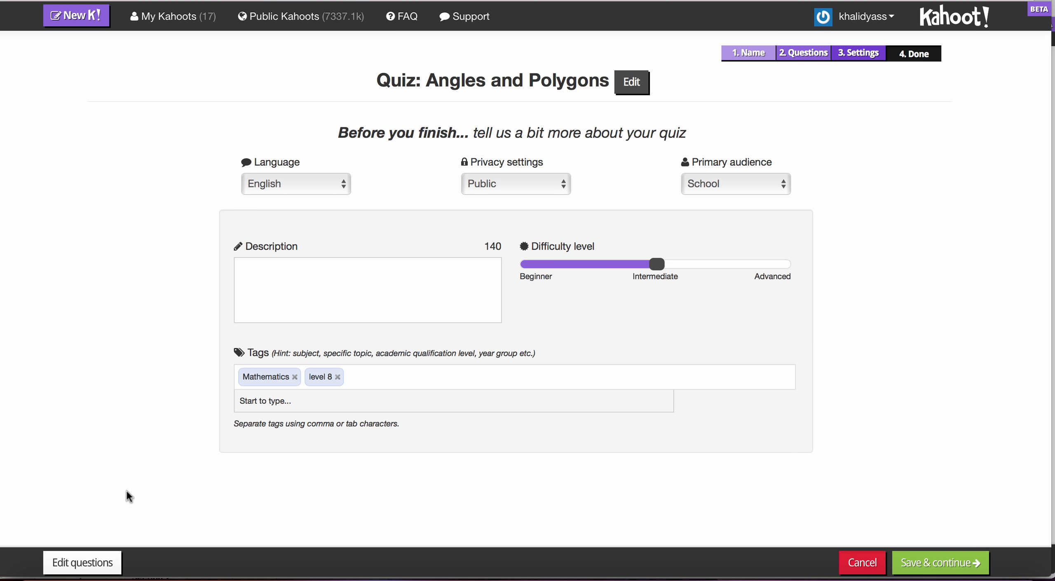
# Reopen the question editor to review both questions and return to the quiz settings.
pyautogui.click(104, 564)
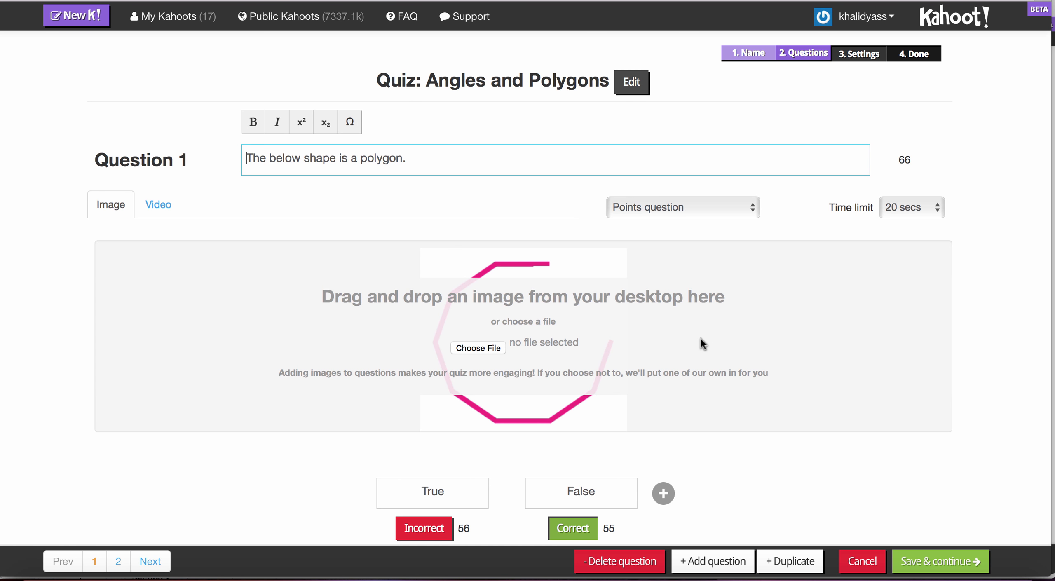
pyautogui.click(115, 563)
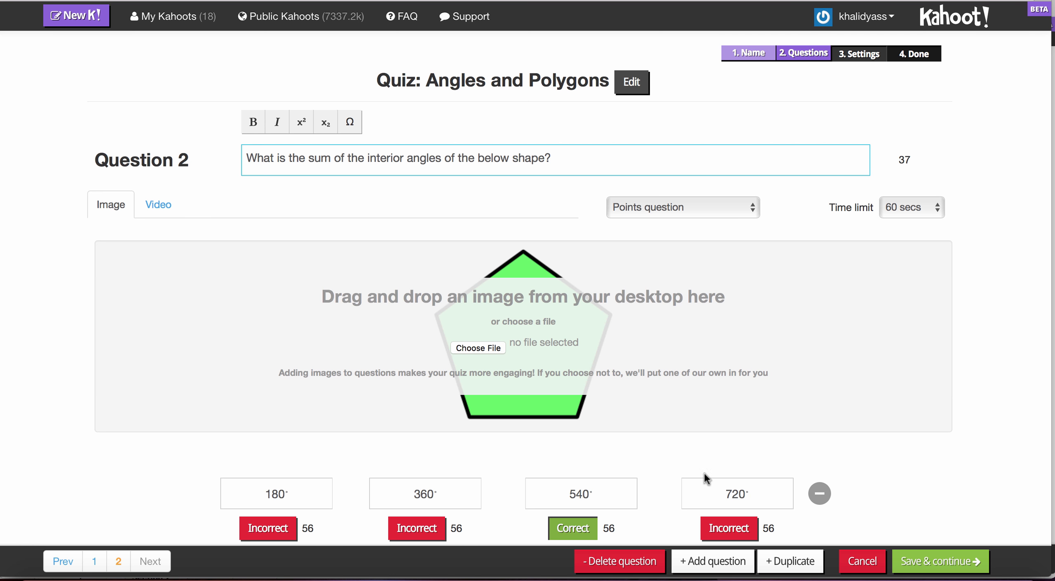
pyautogui.click(936, 562)
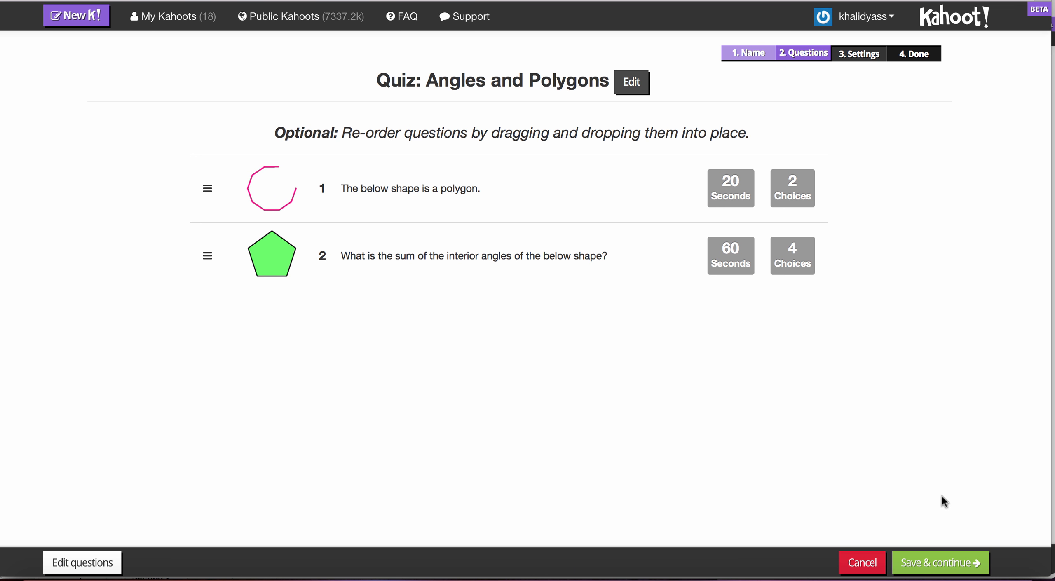
pyautogui.click(947, 564)
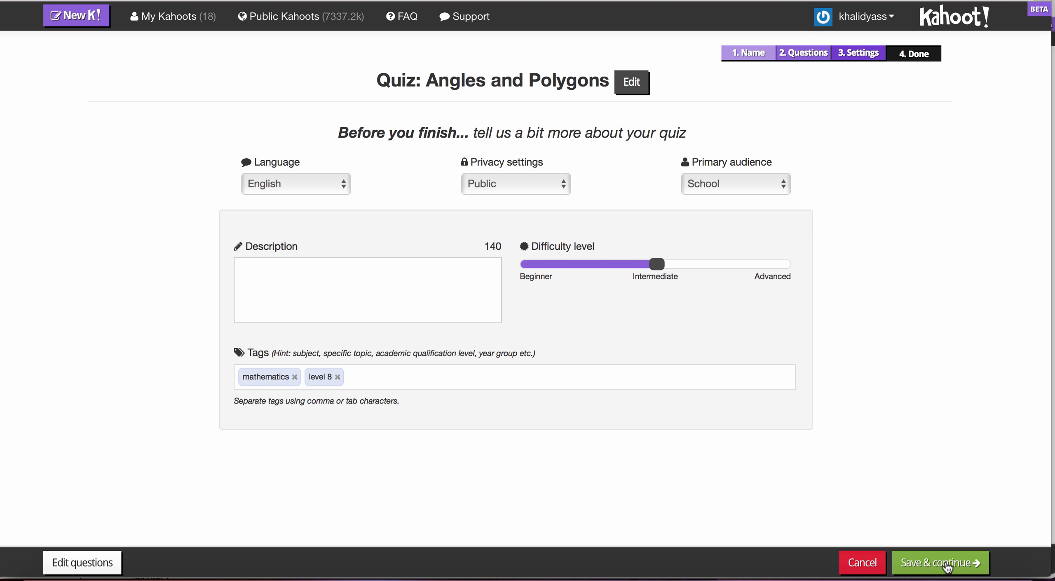
# Save the settings and upload the Polygons image from the Polygons folder as the quiz's cover image.
pyautogui.click(946, 564)
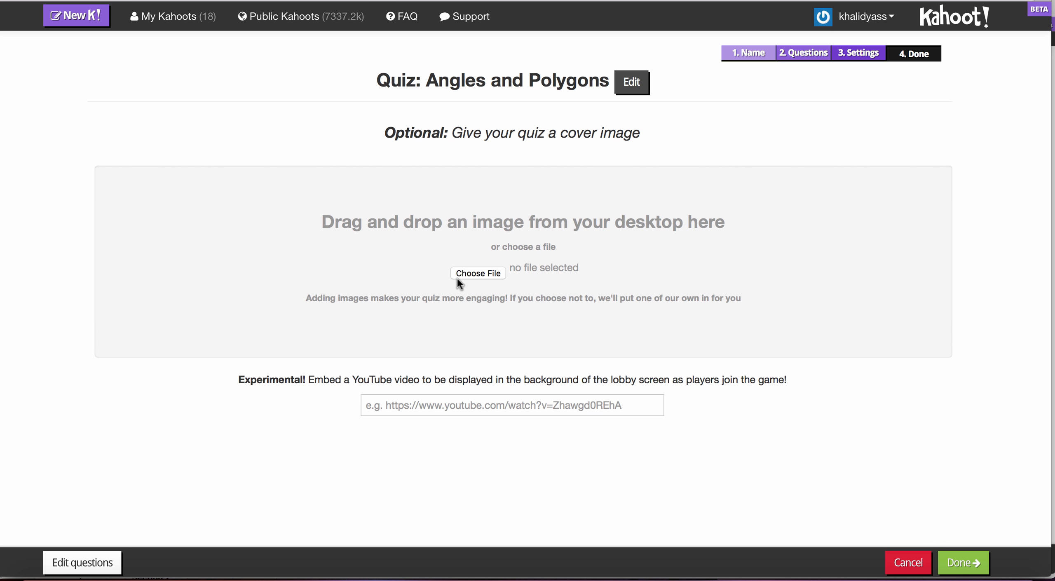
pyautogui.click(476, 274)
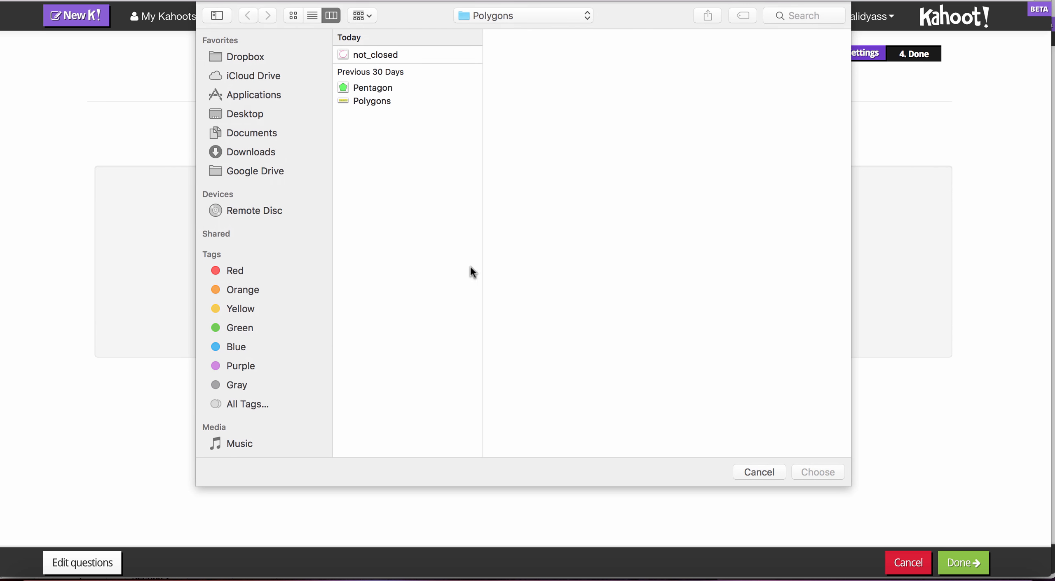
pyautogui.click(369, 102)
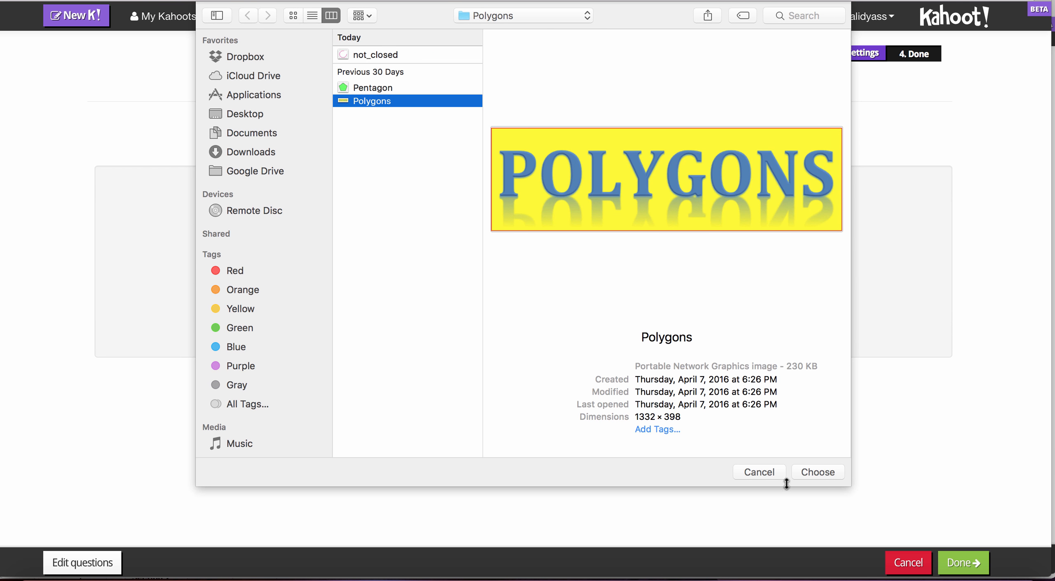
pyautogui.click(818, 472)
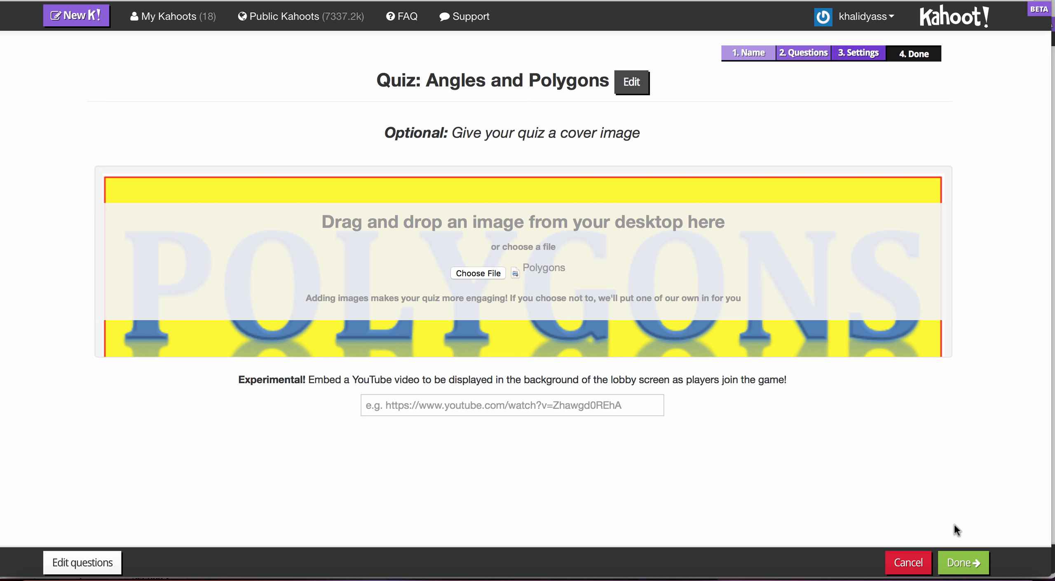
# Finish creating the quiz and open the list of your own Kahoots.
pyautogui.click(965, 563)
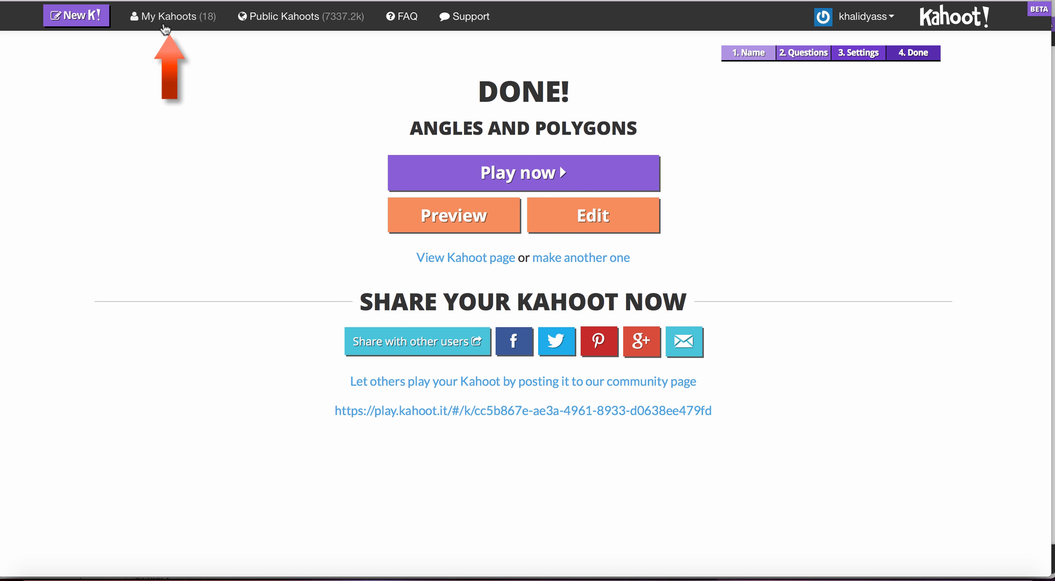
pyautogui.click(164, 24)
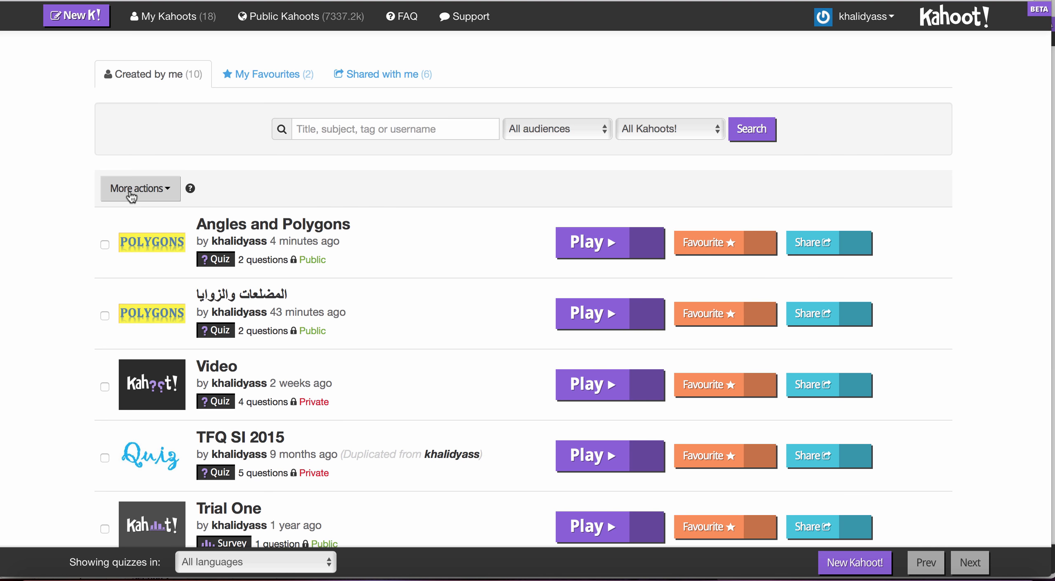